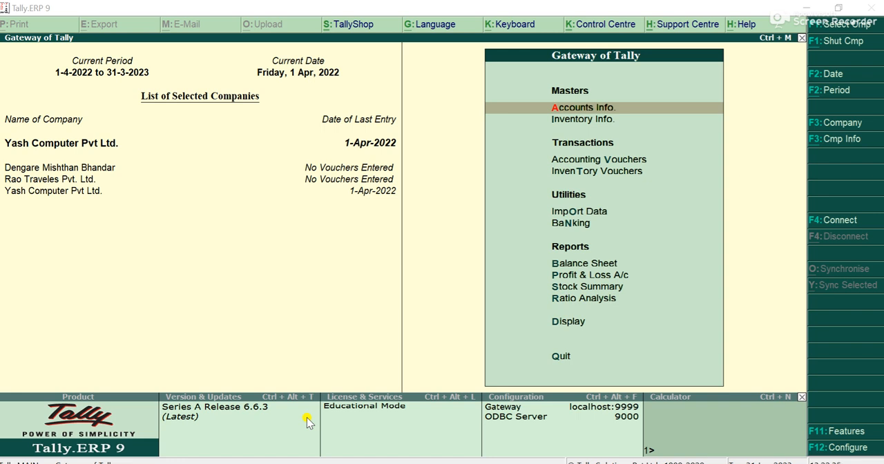
Open a new purchase voucher for Yash Computer Pvt Ltd. and enter 1256 as the supplier invoice number
left_click(553, 275)
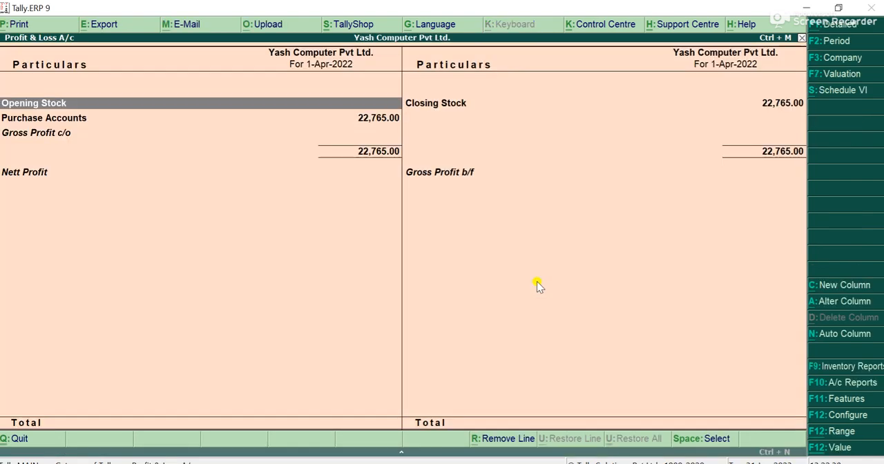
key("Escape")
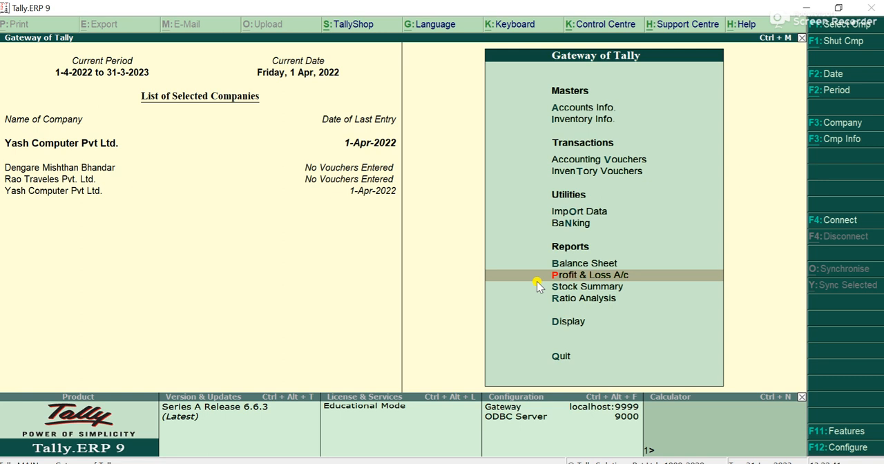
key("v")
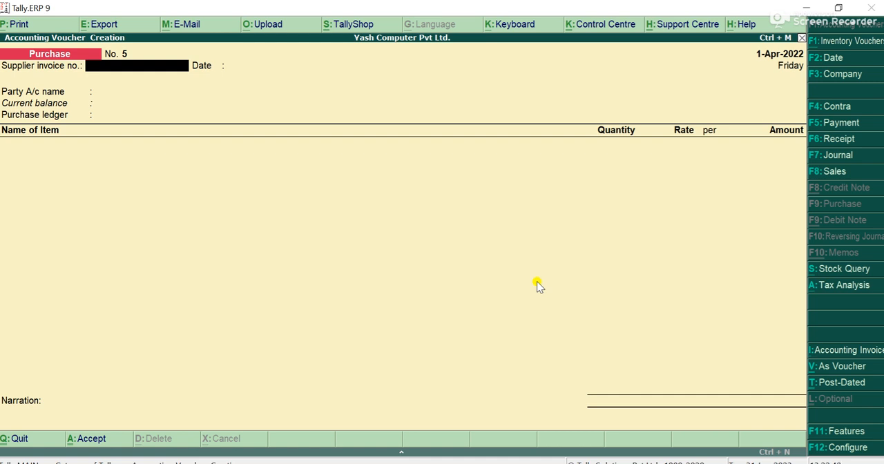
type("256")
key("Return")
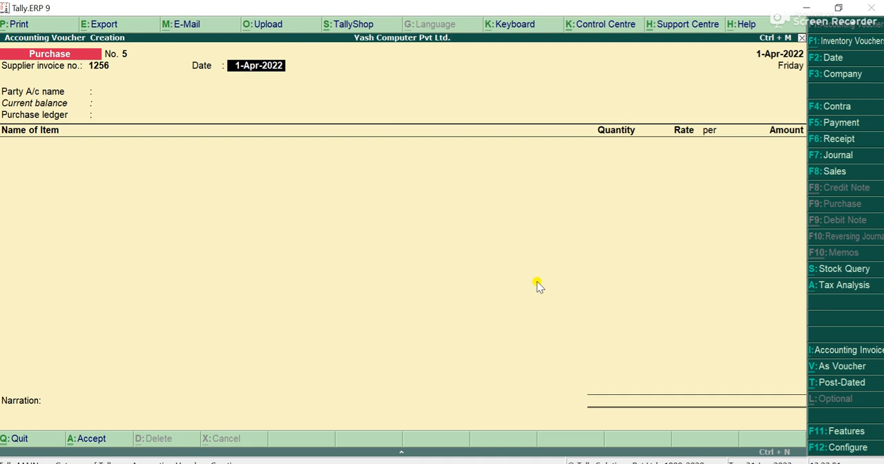
key("F2")
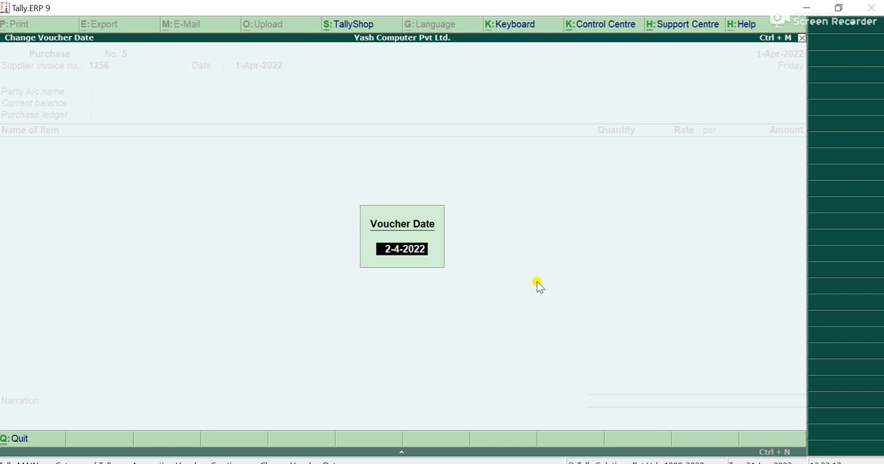
key("Escape")
key("Escape")
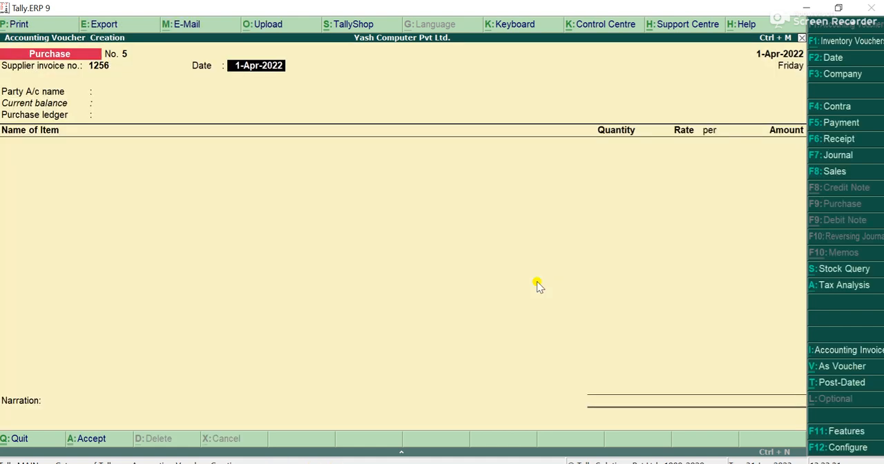
Keep the supplier invoice date at 1-Apr-2022 and start a new party ledger named Mohit Traders Pvt. Ltd
key("Return")
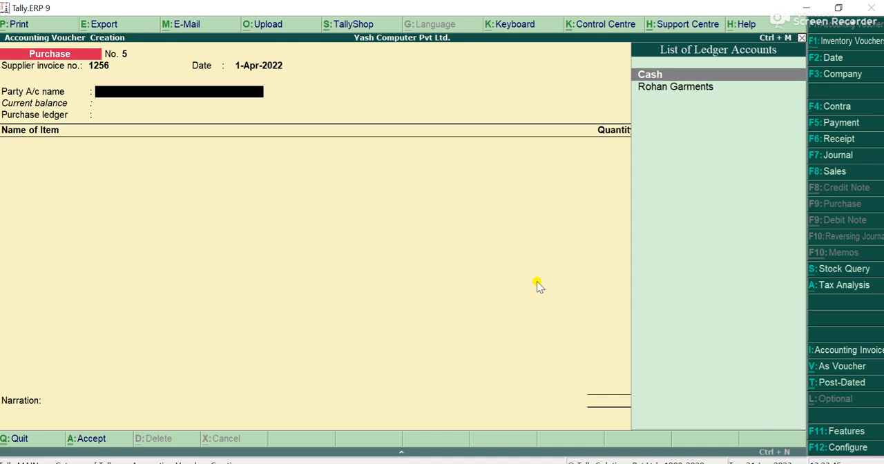
type("M")
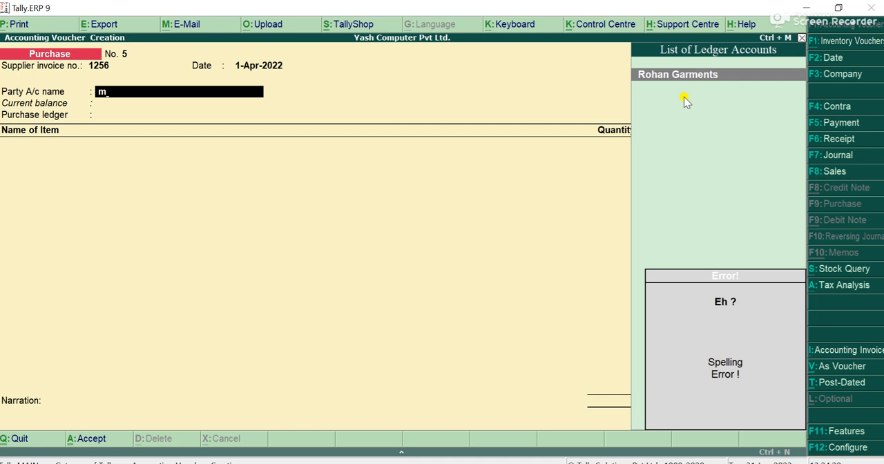
key("alt+c")
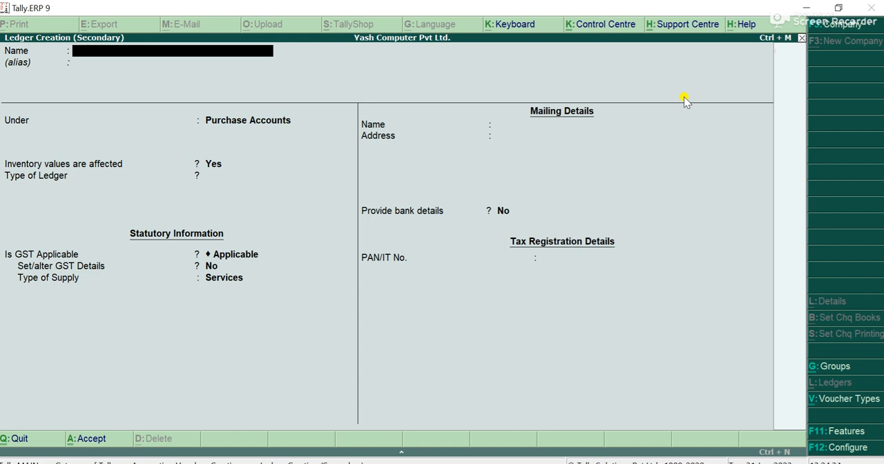
type("Mohit traders")
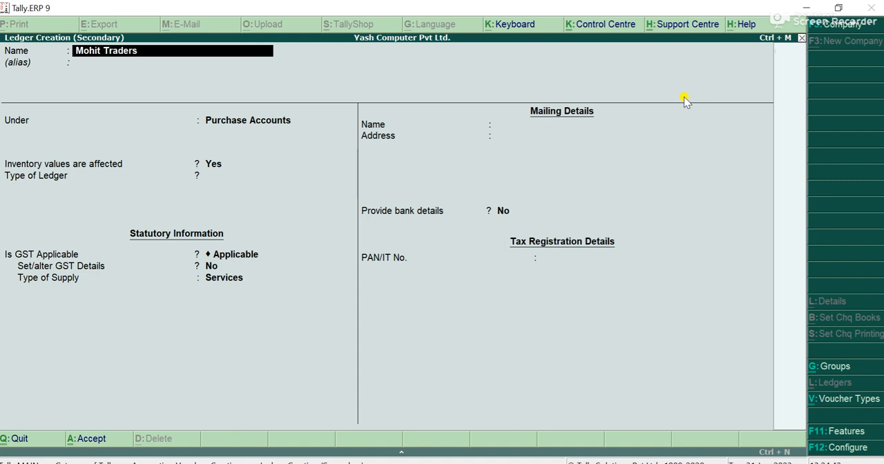
type(" Pvt. Ltd")
key("Return")
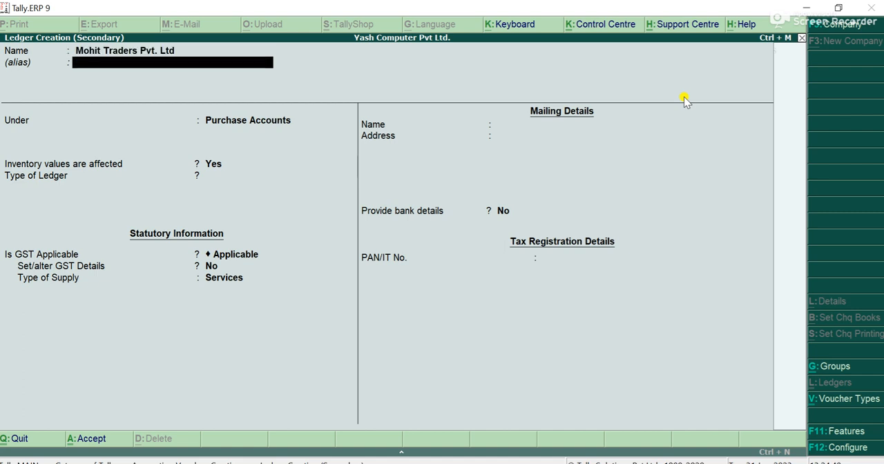
Place the supplier ledger under Sundry Creditors, keeping bill-by-bill balances and inventory values affected at No
key("Return")
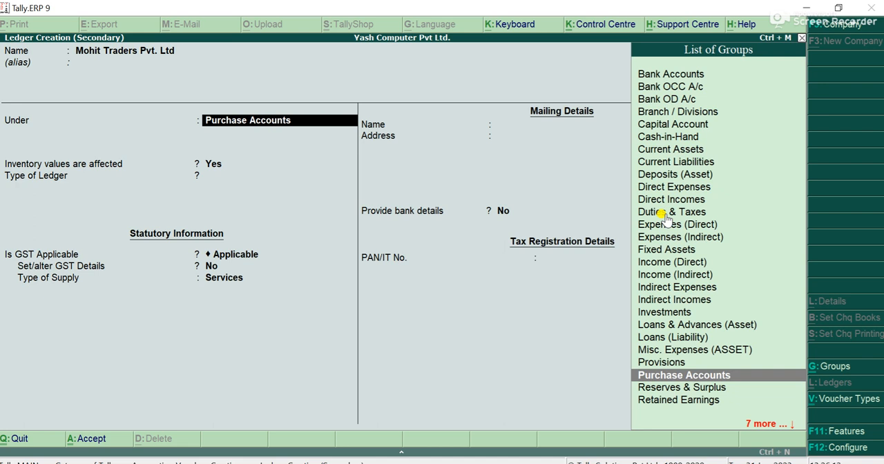
type("Su")
key("Return")
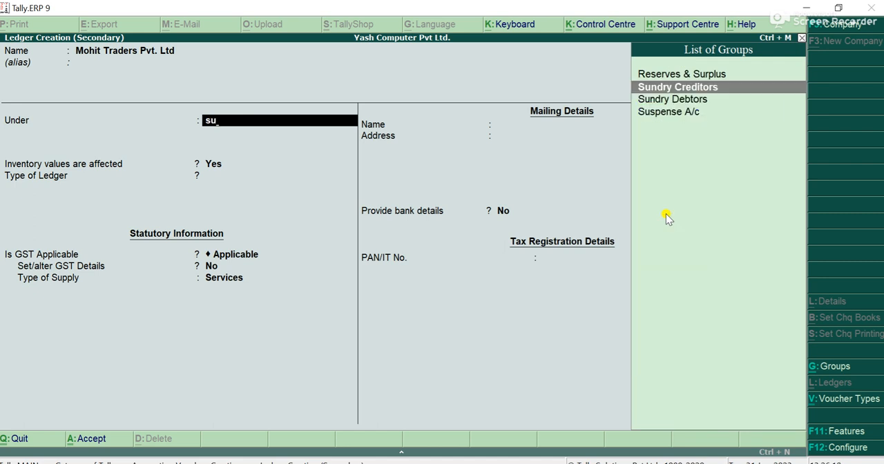
key("Return")
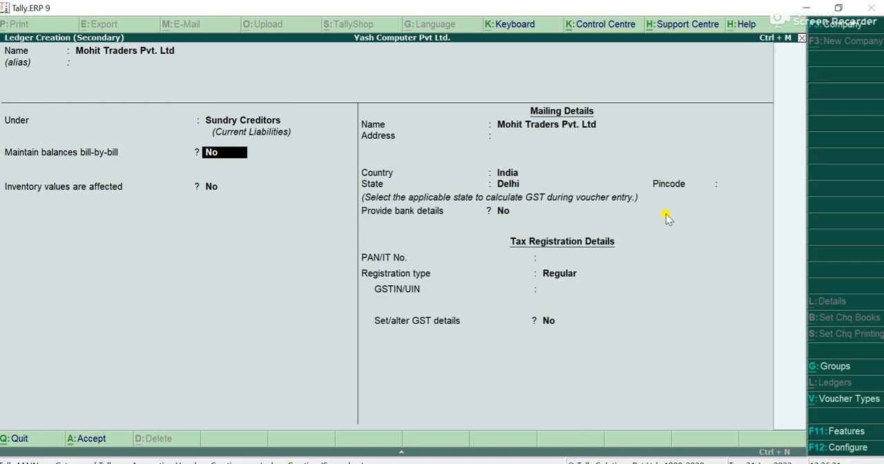
key("Return")
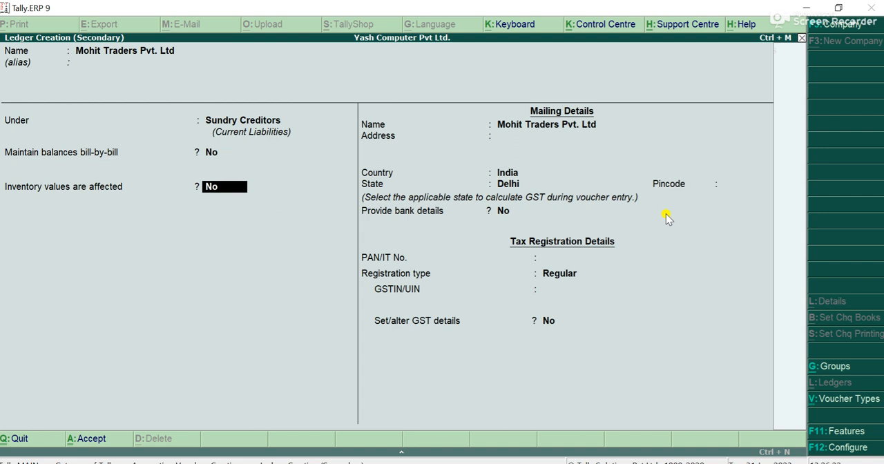
key("Return")
key("Return")
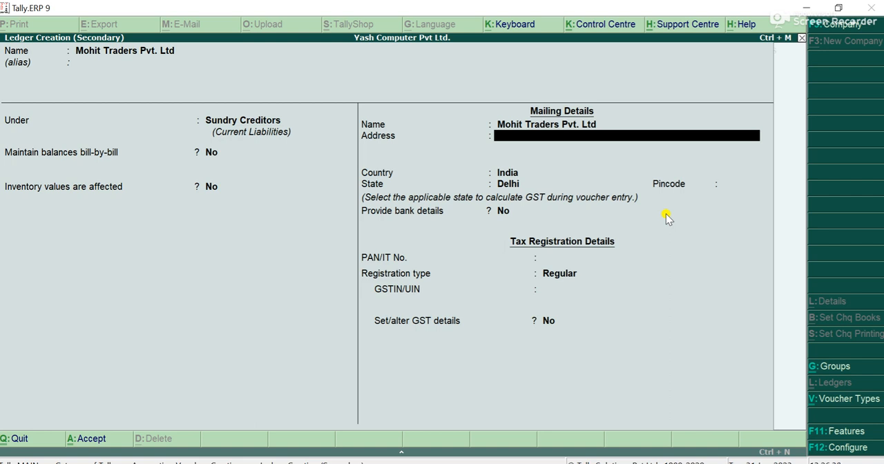
Fill in the supplier's mailing address and pincode, keeping India as the country and Delhi as the state
type("Kapashera")
key("Return")
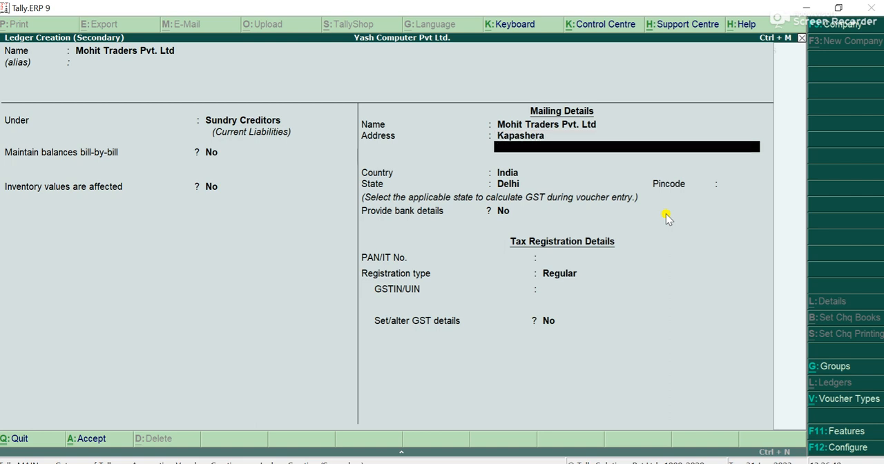
type("South West Delhi")
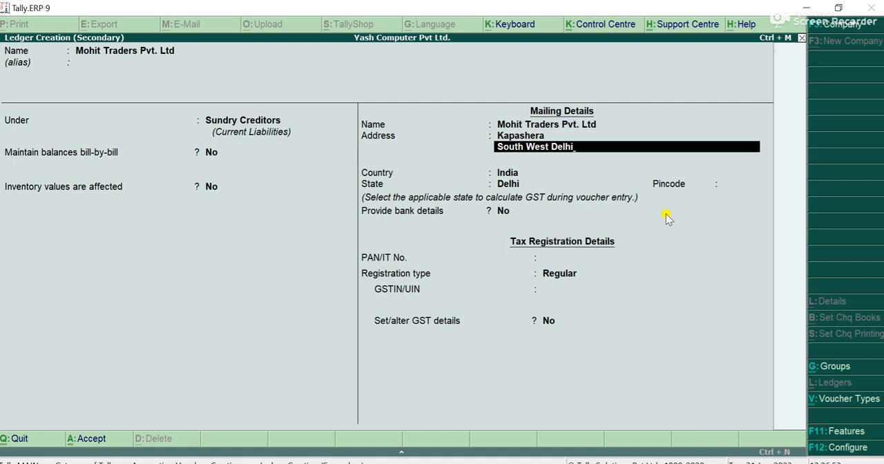
key("Return")
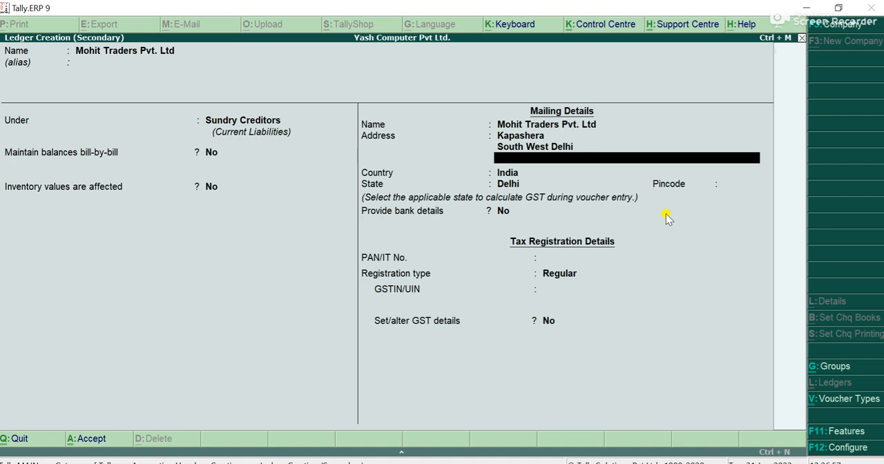
key("Return")
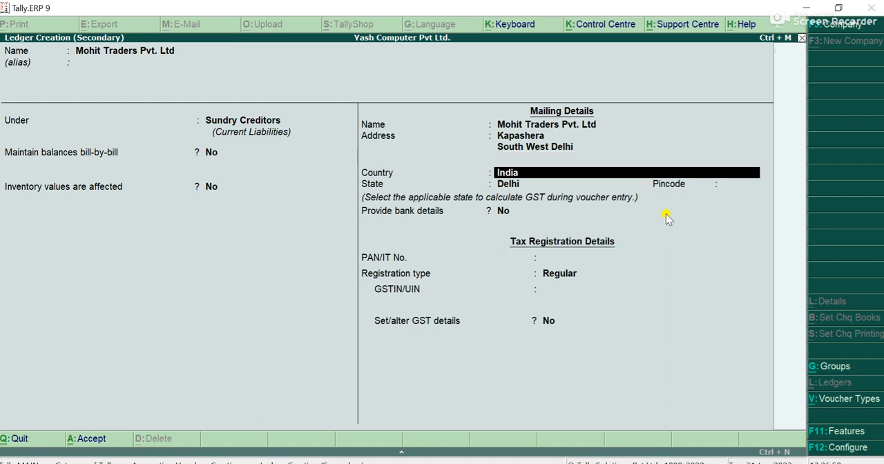
key("Return")
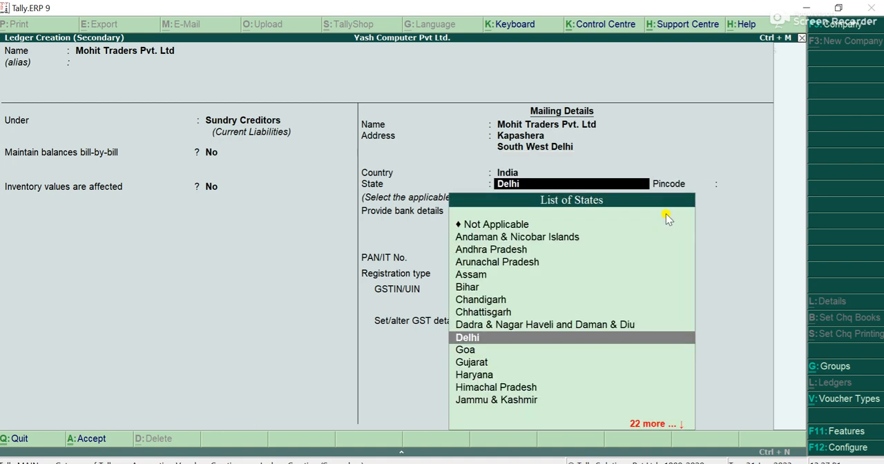
key("Return")
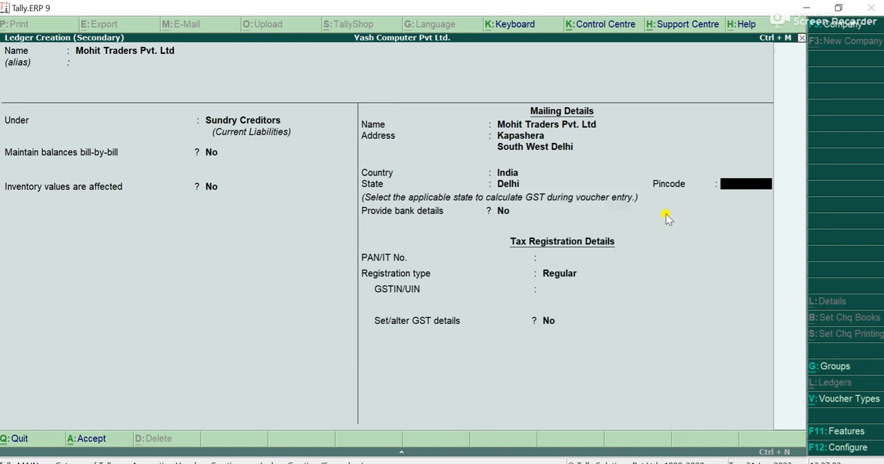
type("110097")
key("Return")
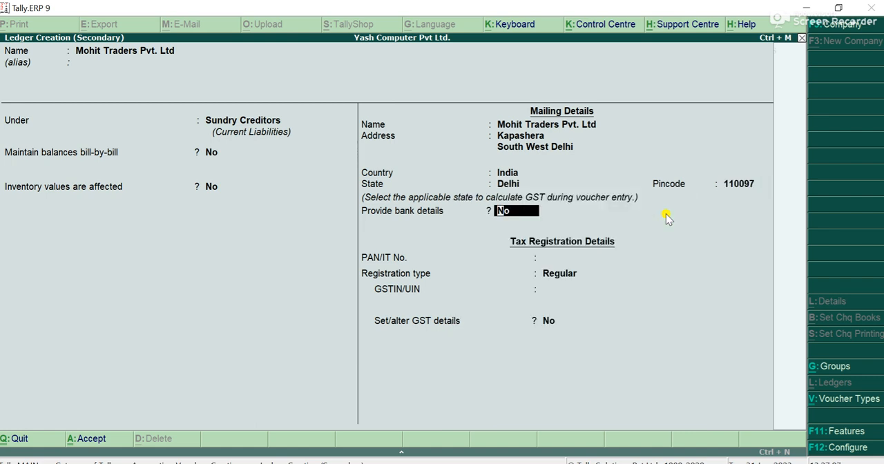
Enter the supplier's GSTIN with Regular registration, leaving bank details and further GST details at No, and save the ledger
key("Return")
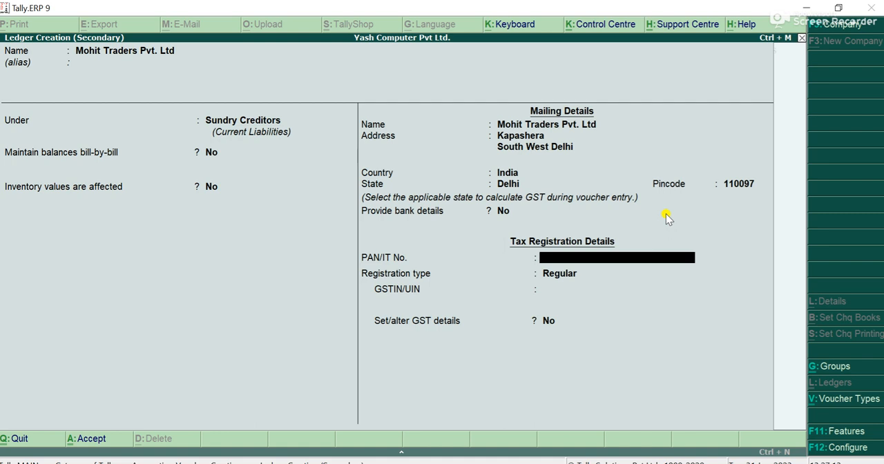
key("Return")
key("Return")
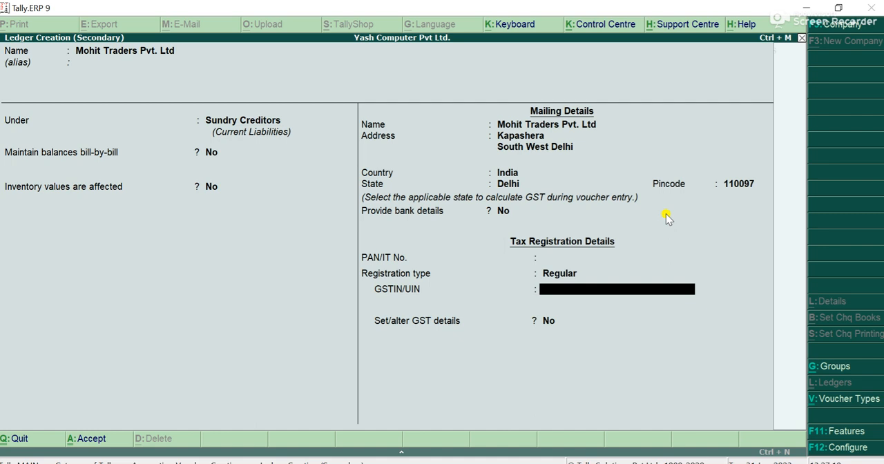
type("07")
type("AUBFSDSA")
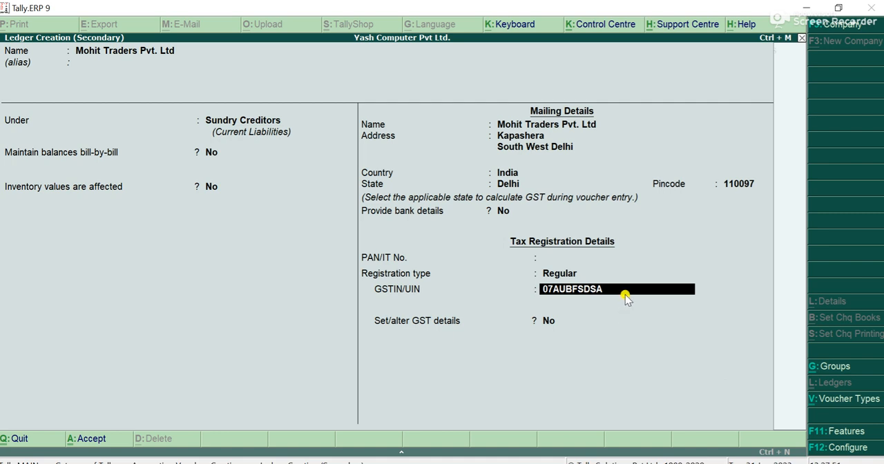
type("014ZU")
key("Return")
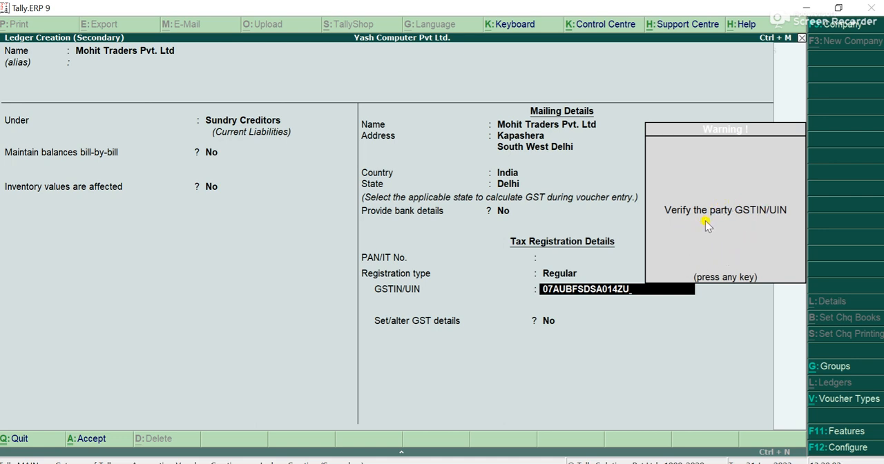
key("Return")
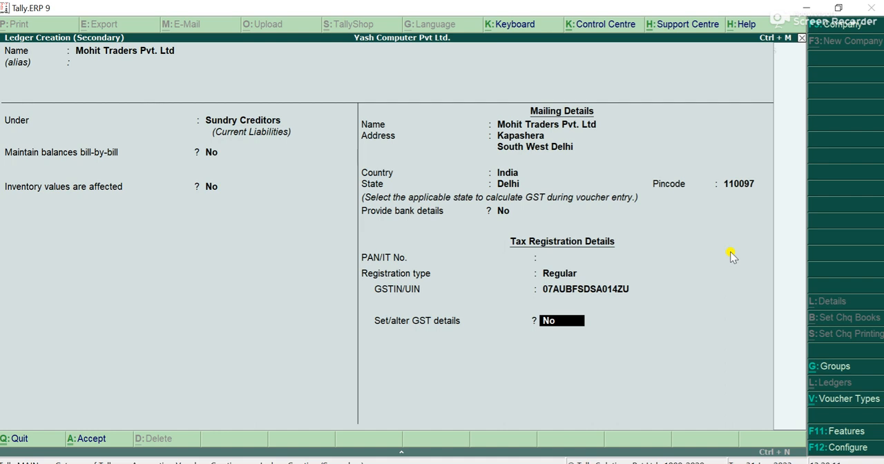
key("Return")
Accept the supplier's party details in the purchase voucher, leaving the other references blank
key("Return")
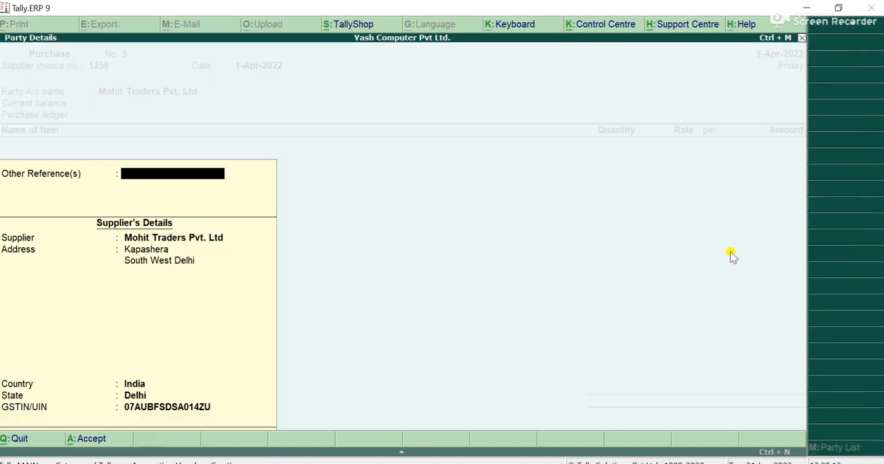
key("Return")
key("Return")
key("Return")
key("Return")
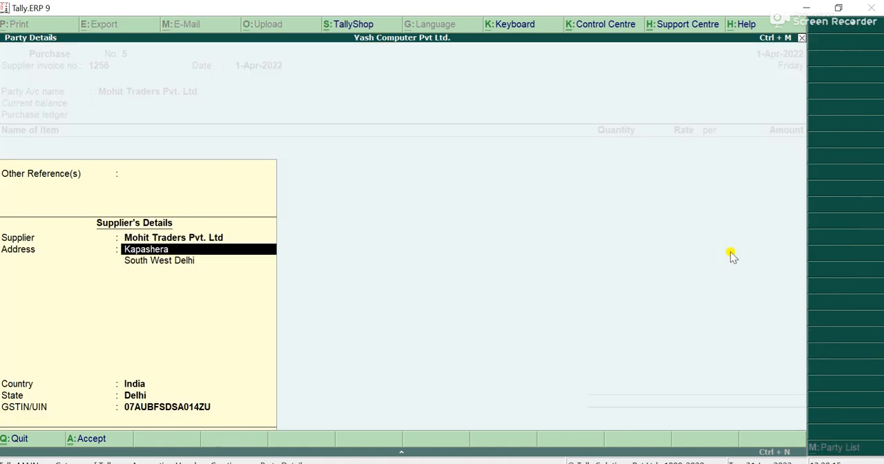
key("Return")
key("Return")
key("Return")
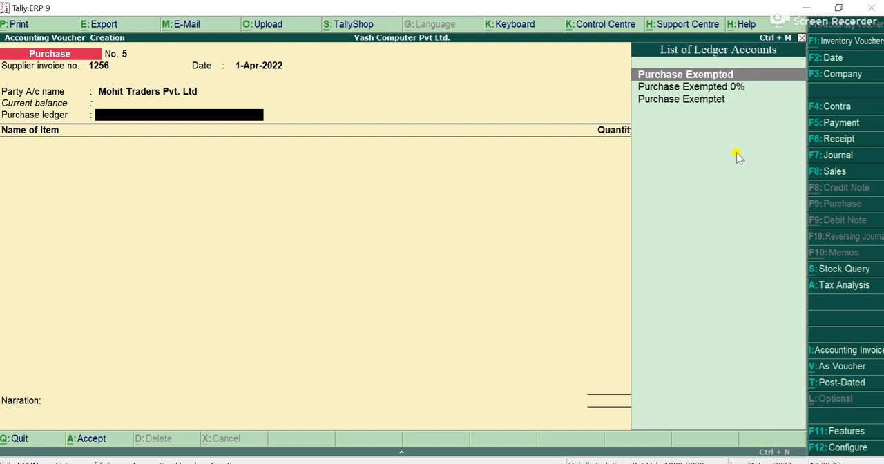
Create a ledger named Purchase Gst under Sundry Creditors, keeping bill-by-bill balances and inventory values affected at No
key("alt+c")
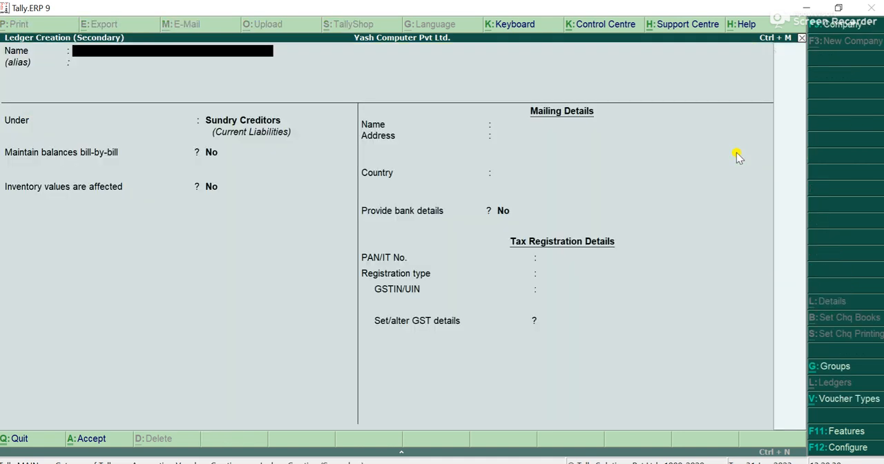
type("Purchase Gst")
key("Return")
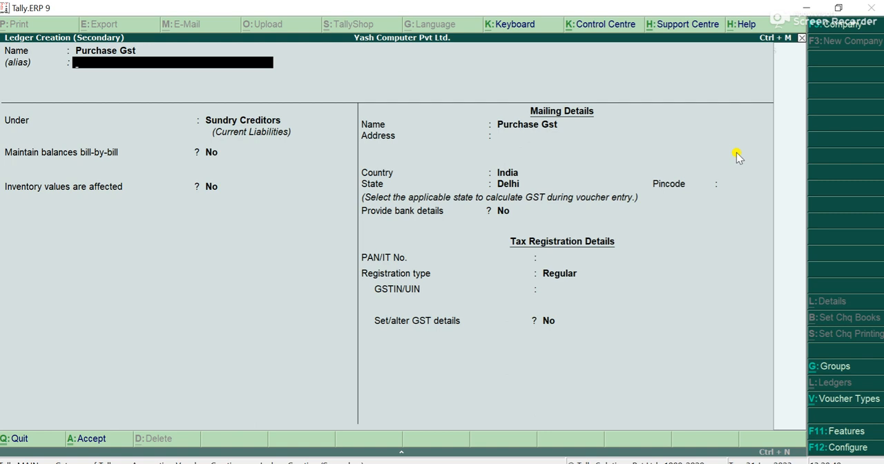
key("Return")
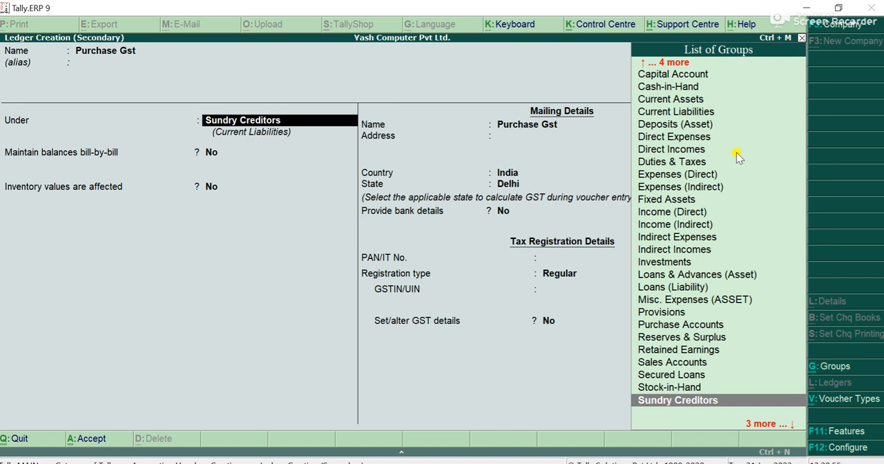
key("Return")
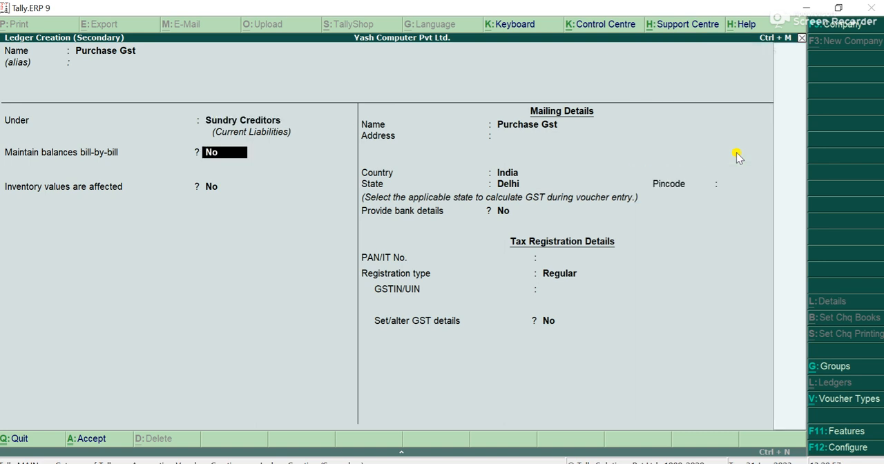
key("Return")
Save the Purchase Gst ledger with India, Delhi and Regular registration, leaving the GSTIN blank and bank and GST details at No
key("Return")
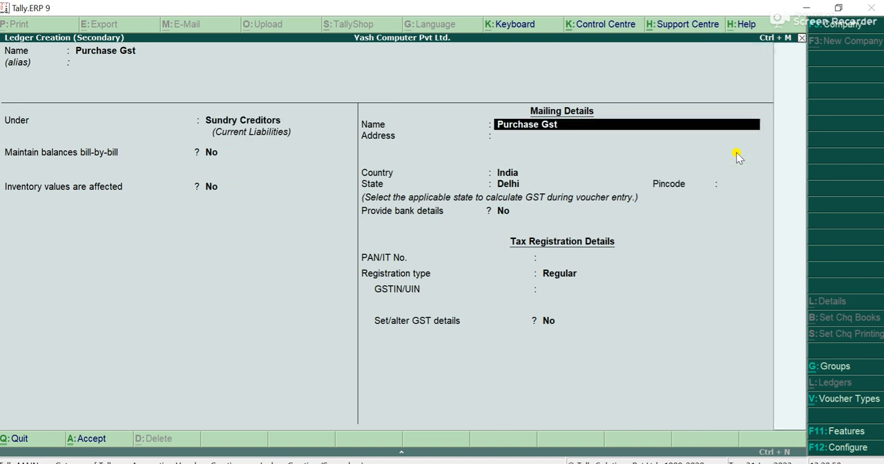
key("Return")
key("Return")
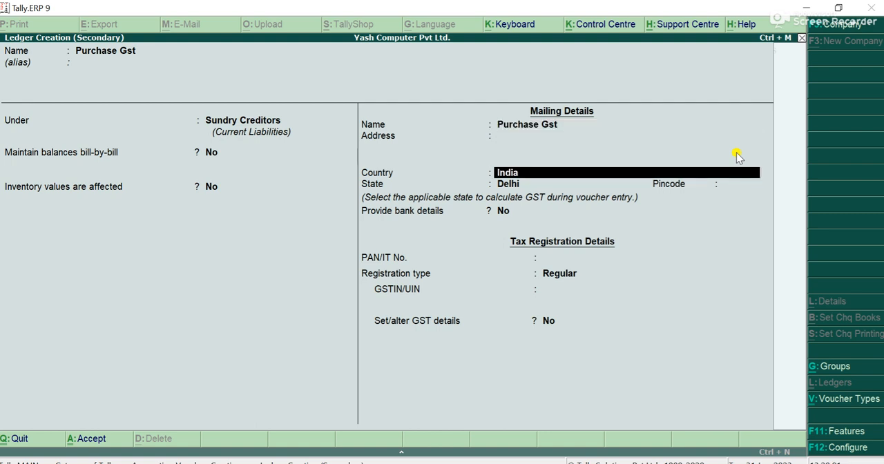
key("Return")
key("Return")
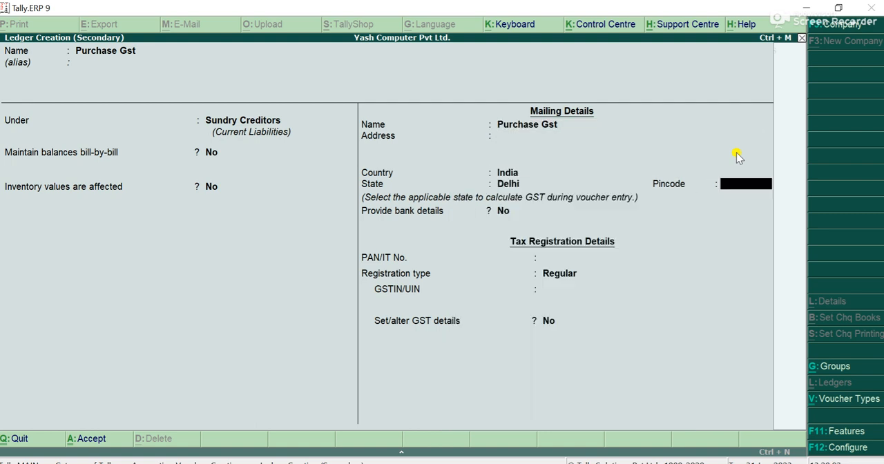
key("Return")
key("Return")
key("Return")
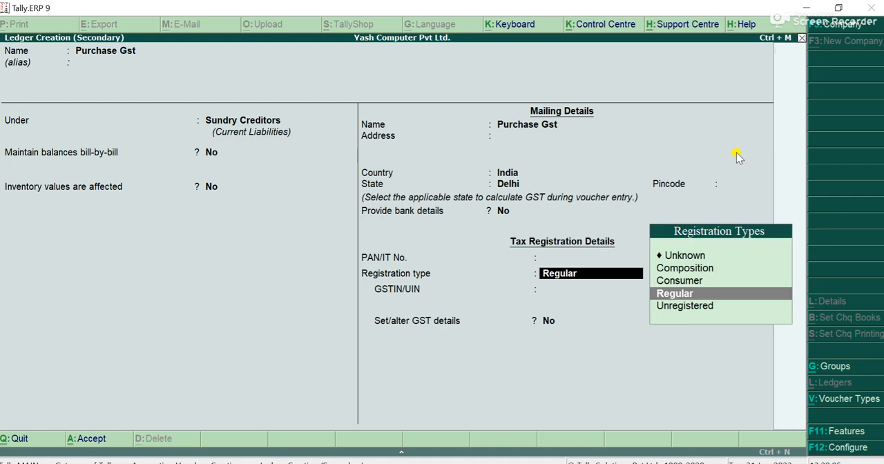
key("Return")
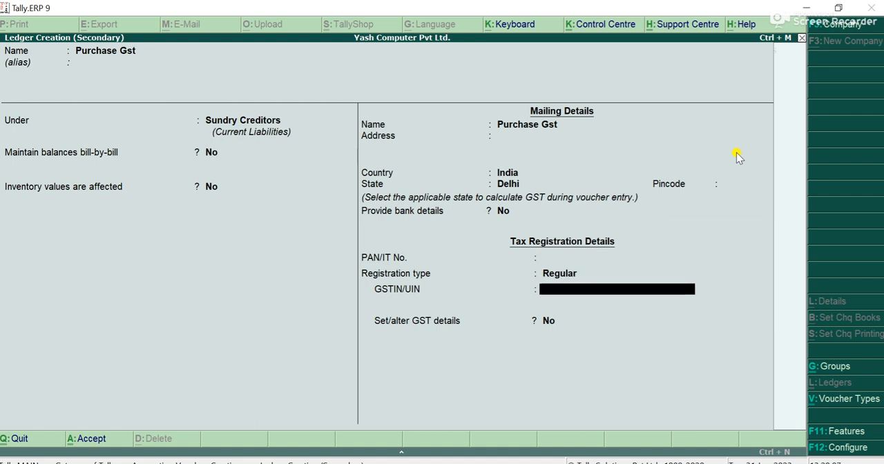
key("Return")
key("Return")
key("Return")
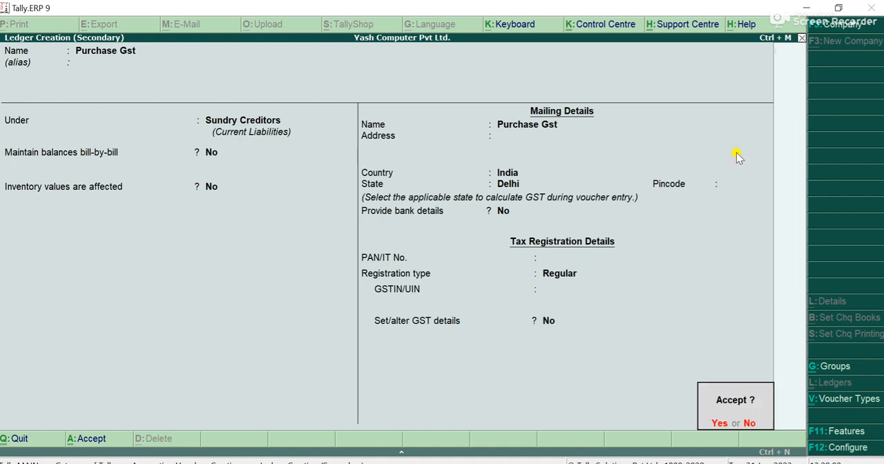
key("Return")
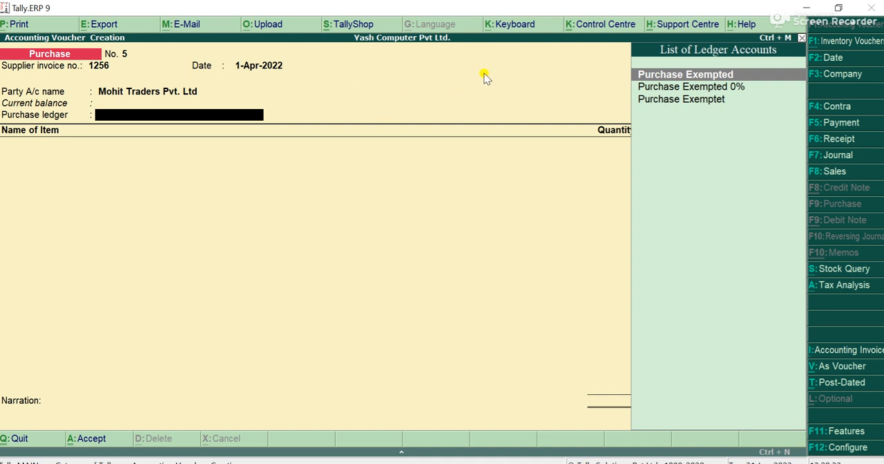
Start a new ledger for the voucher's purchase ledger field, named Purchase Gst % with no alias
key("alt+c")
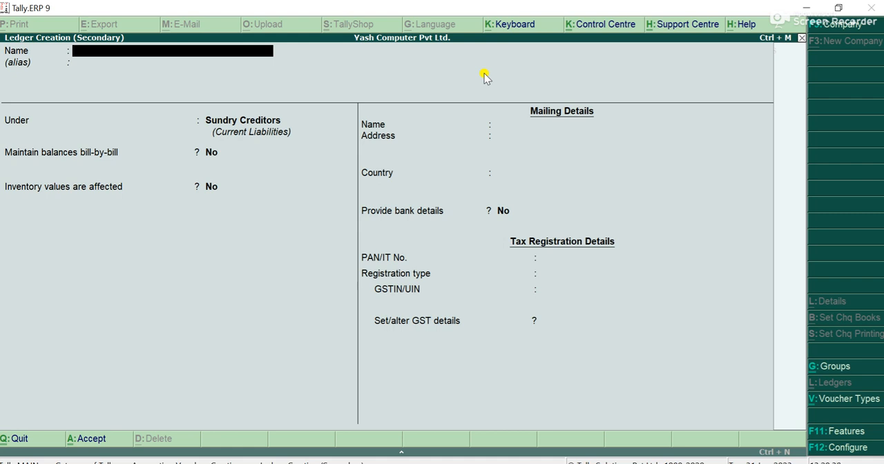
type("P")
type("urchase Gst %")
key("Return")
key("Return")
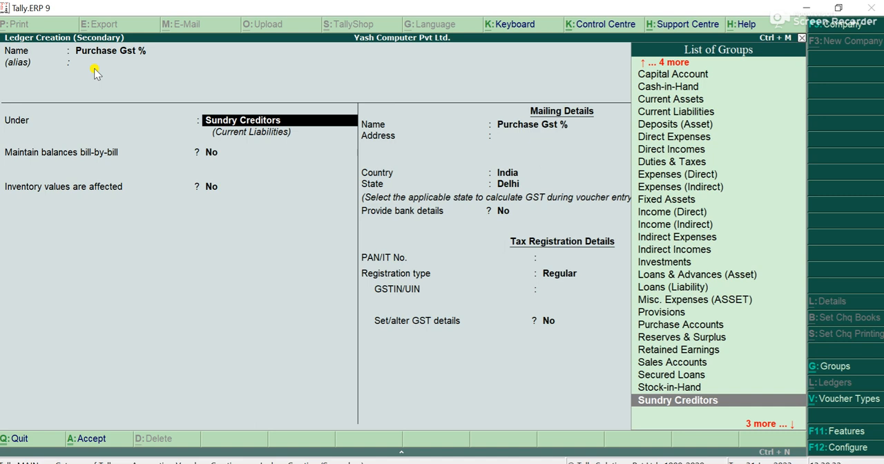
Place the ledger under Purchase Accounts with inventory values affected, GST Applicable, GST details No and supply type Services, and save it
type("Pu")
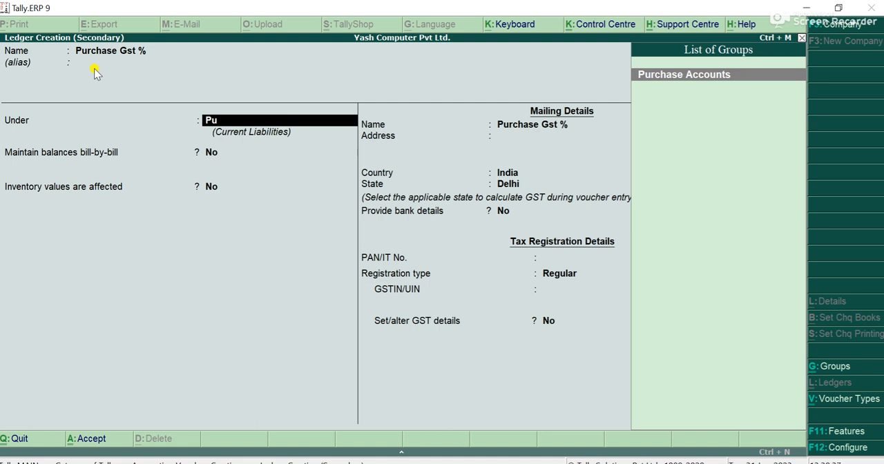
key("Return")
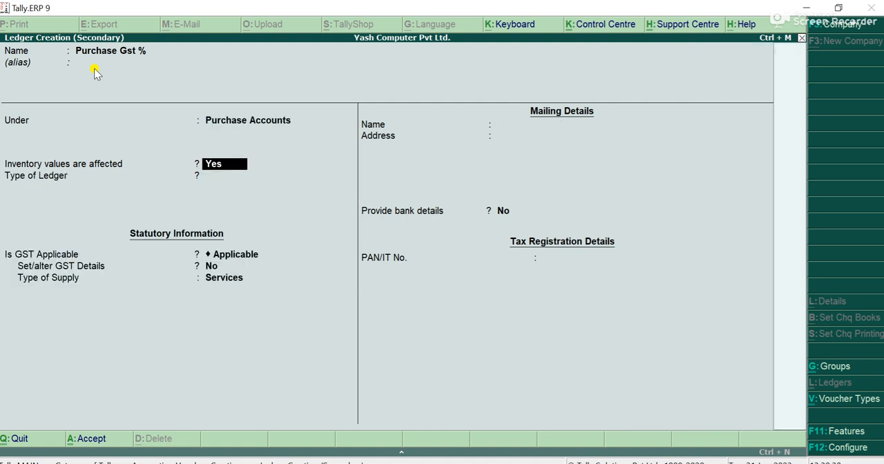
key("Return")
key("Return")
key("Return")
key("Return")
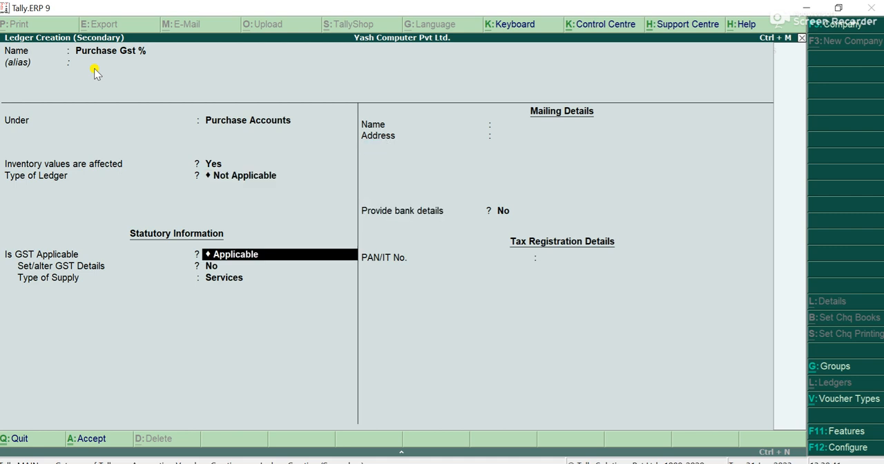
key("Return")
key("Return")
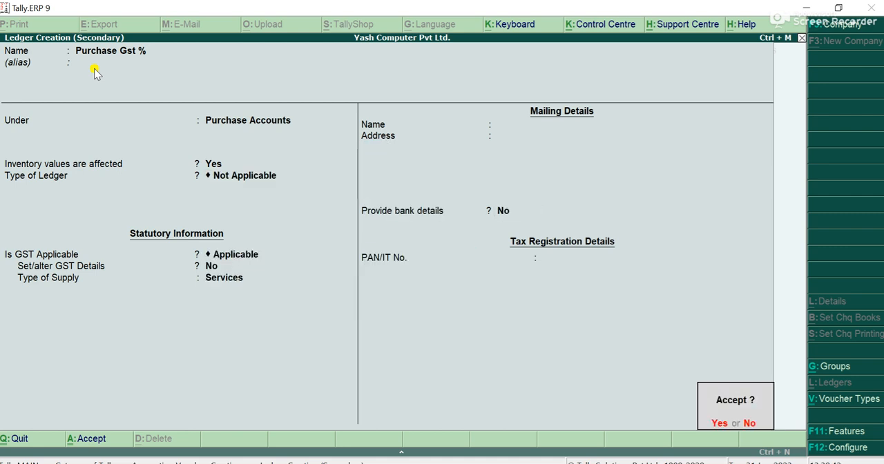
key("Return")
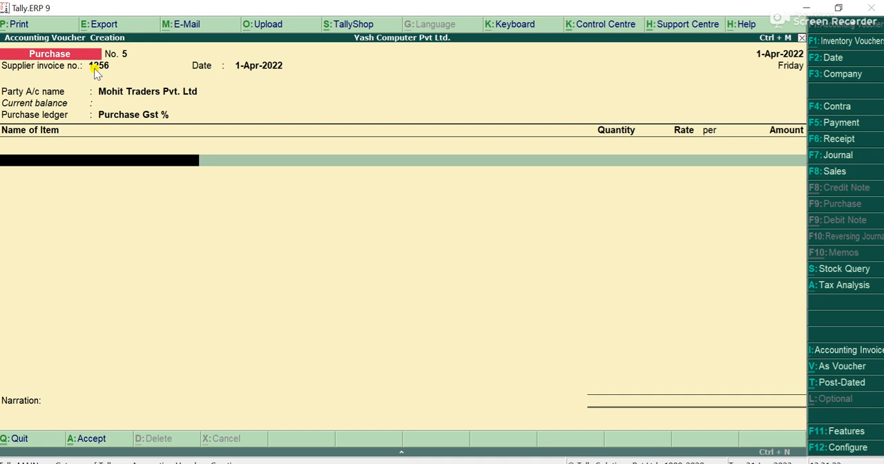
Create a stock item for the voucher named Basmati Rice, with no alias and under the Primary group
key("alt+c")
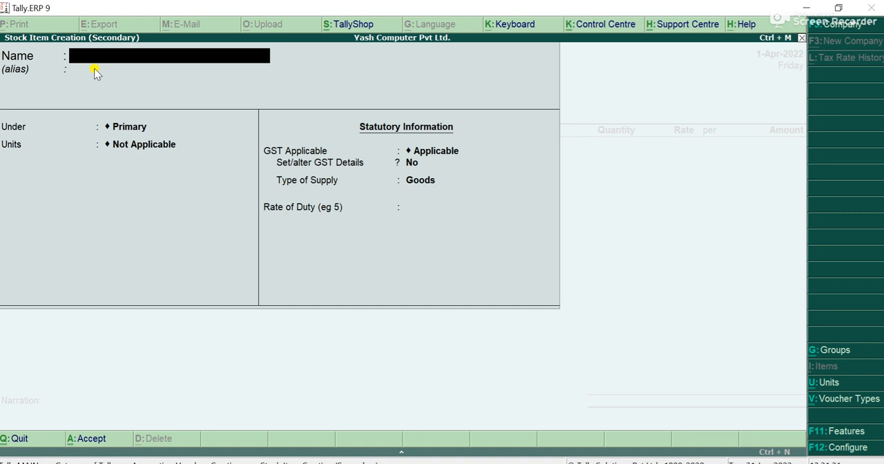
type("Basmati Chawal")
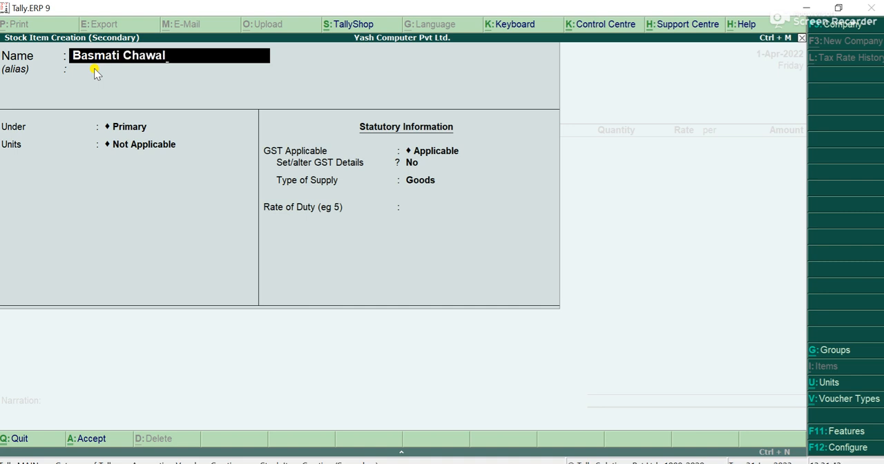
key("BackSpace")
key("BackSpace")
key("BackSpace")
key("BackSpace")
key("BackSpace")
key("BackSpace")
key("BackSpace")
type("Rice")
key("Return")
key("Return")
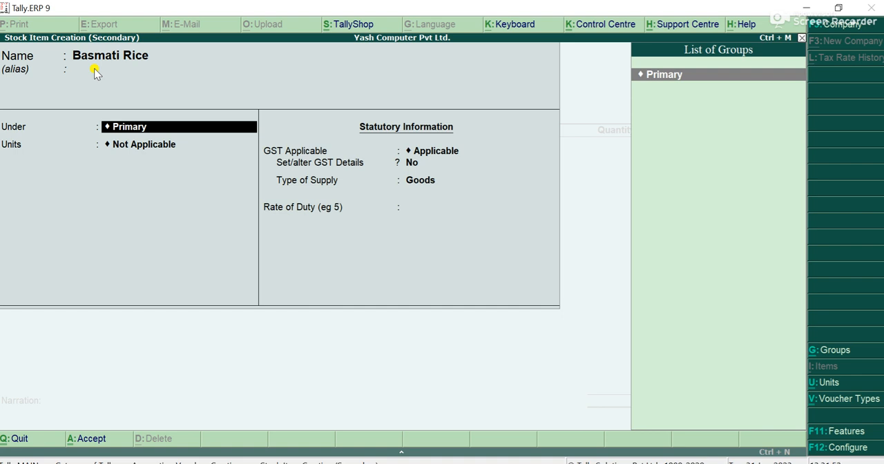
key("Return")
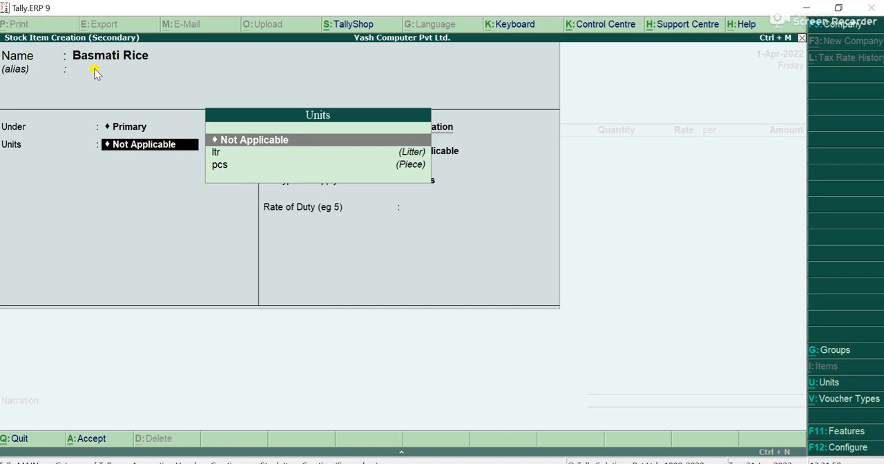
Create a simple unit of measure for the item with the symbol kgs and the formal name Killo Grams
key("alt+c")
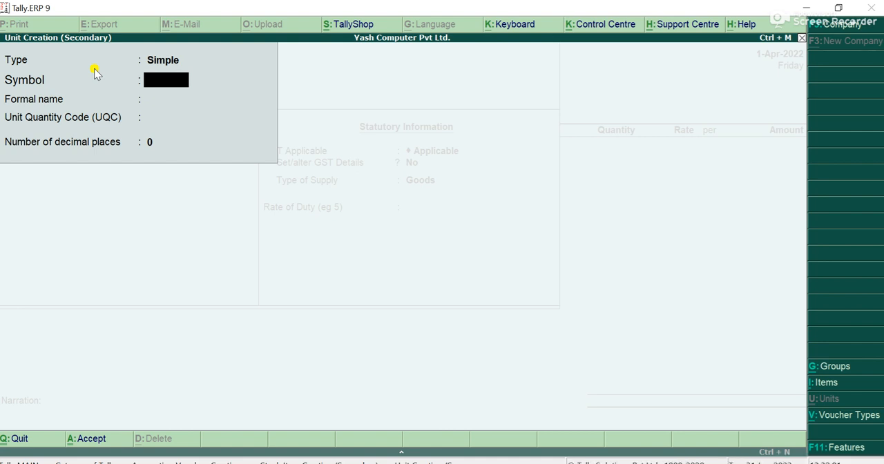
type("kgs")
key("Return")
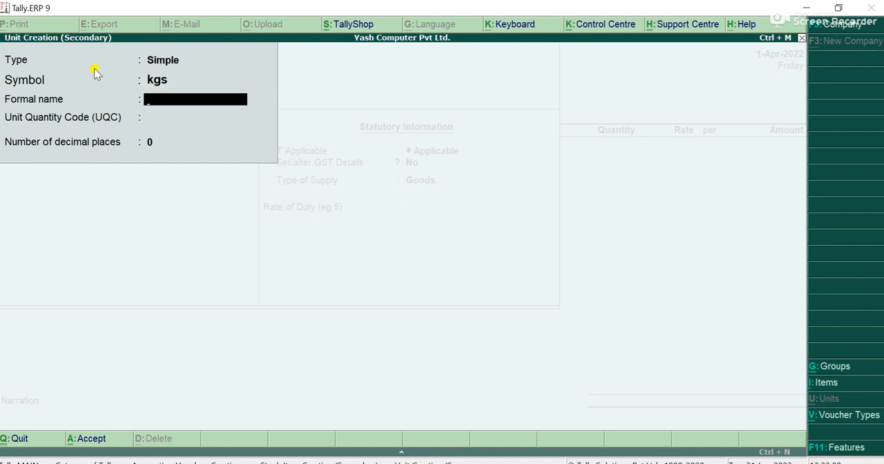
type("Killo Grams")
key("Return")
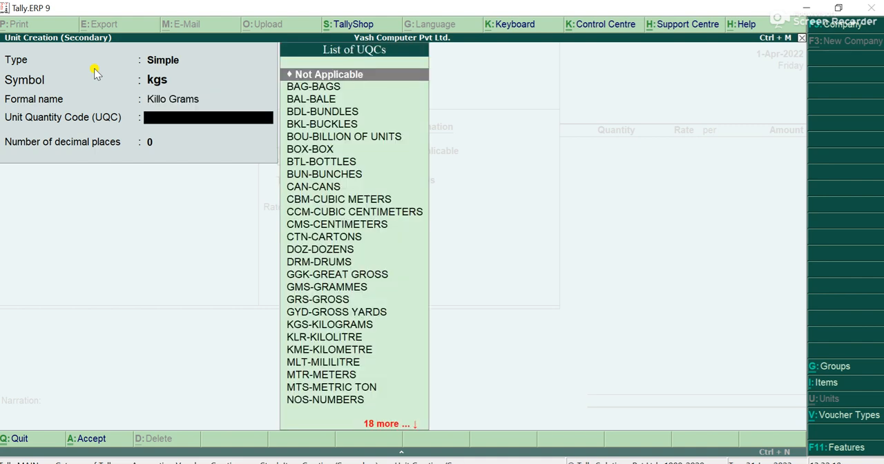
Assign the unit quantity code KGS-KILOGRAMS to the unit with 0 decimal places, and save it
type("kgs")
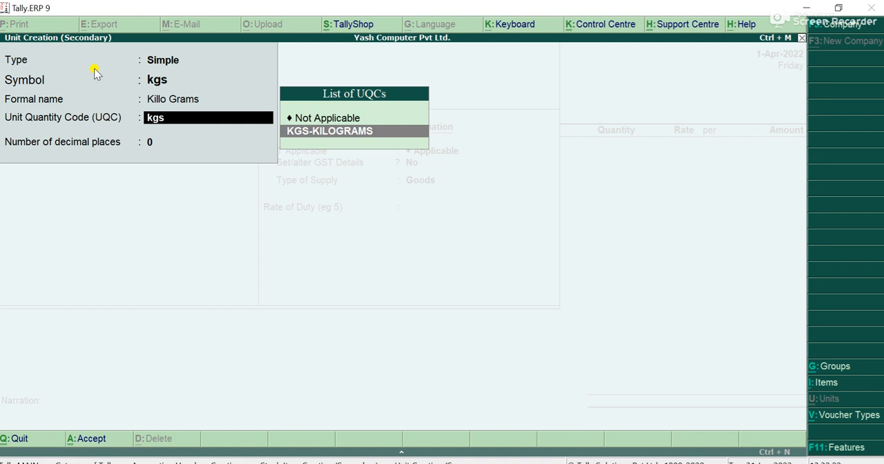
key("Return")
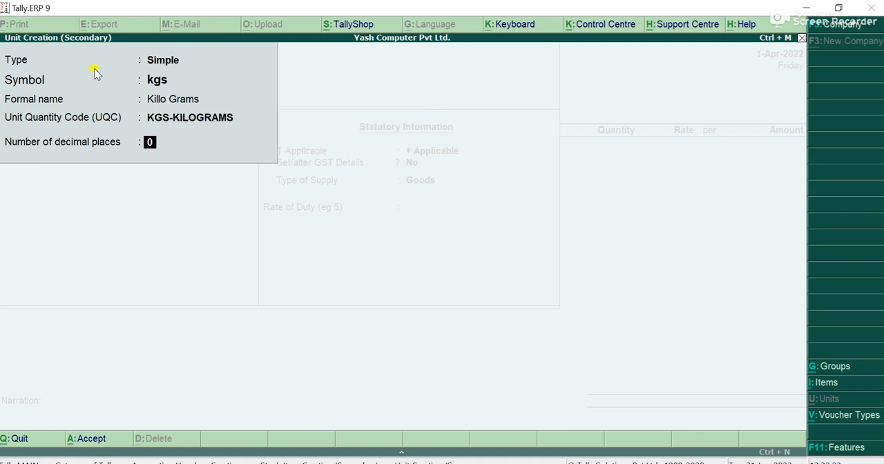
key("Return")
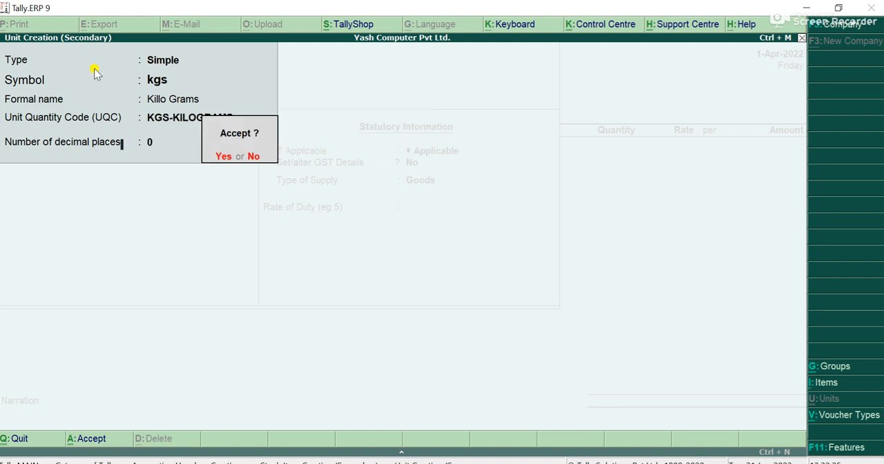
key("Return")
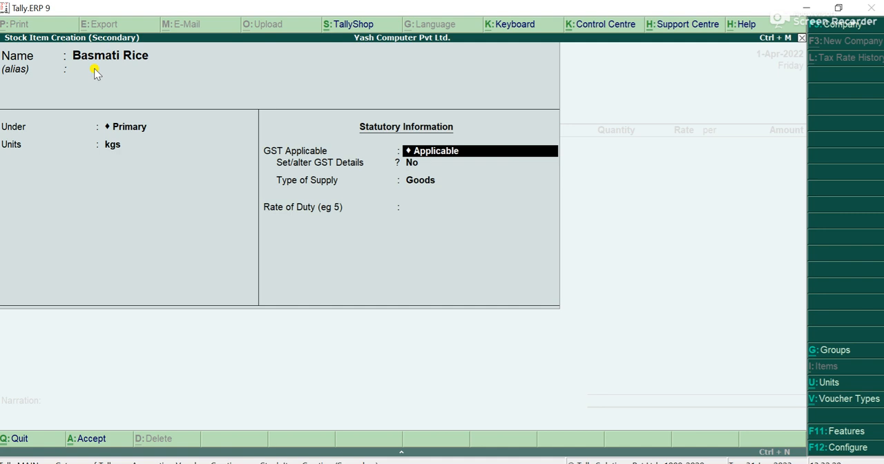
Keep GST Applicable for Basmati Rice and set up its GST details with calculation type On Value and taxability Taxable
key("Return")
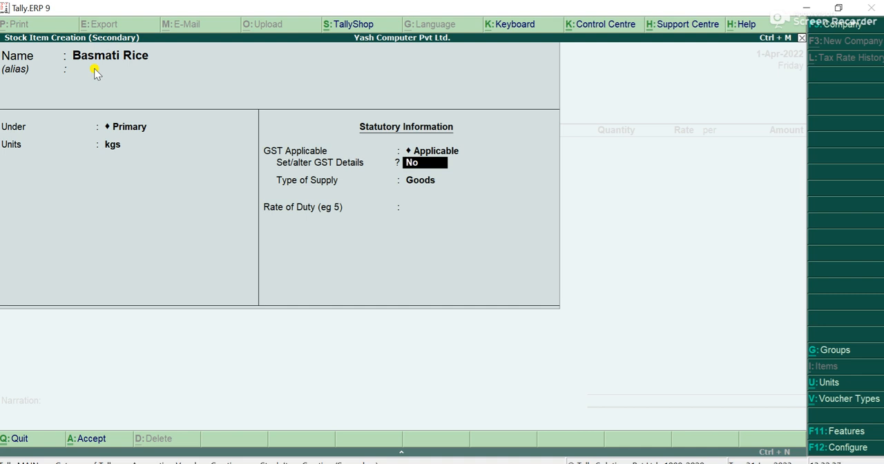
type("y")
key("Return")
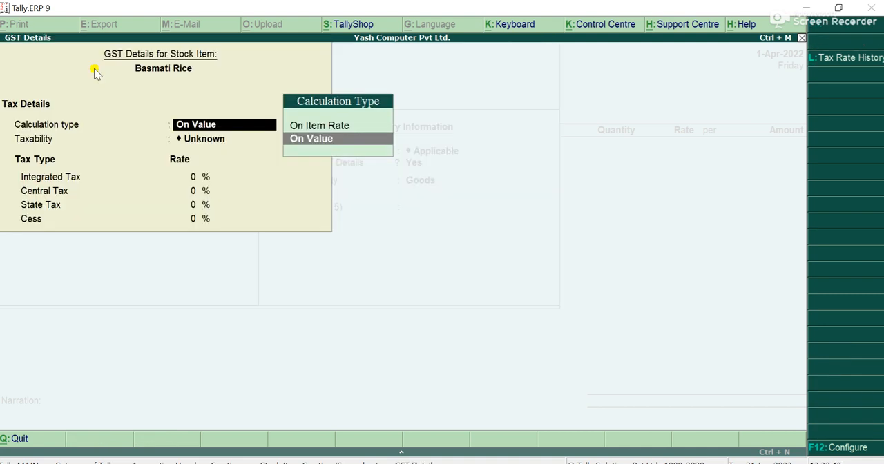
key("Return")
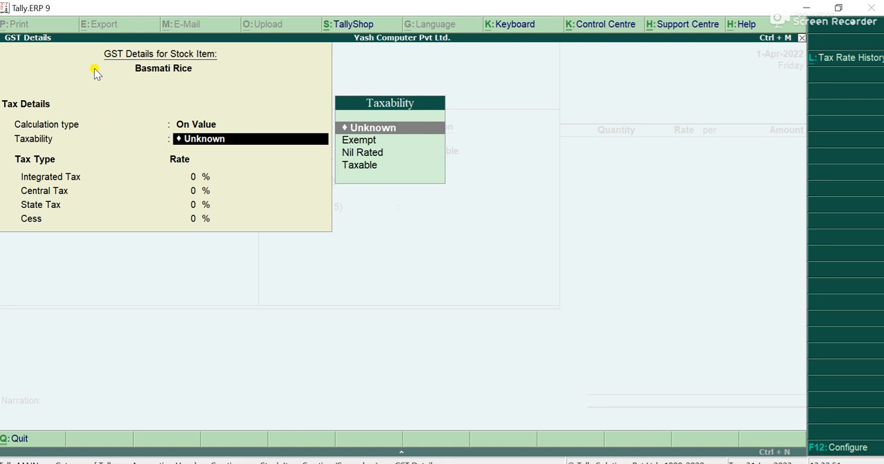
key("Down")
key("Down")
key("Down")
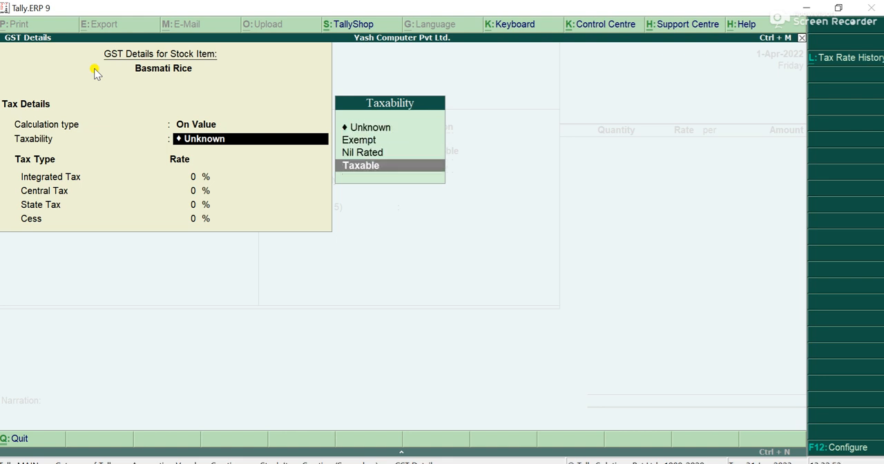
key("Return")
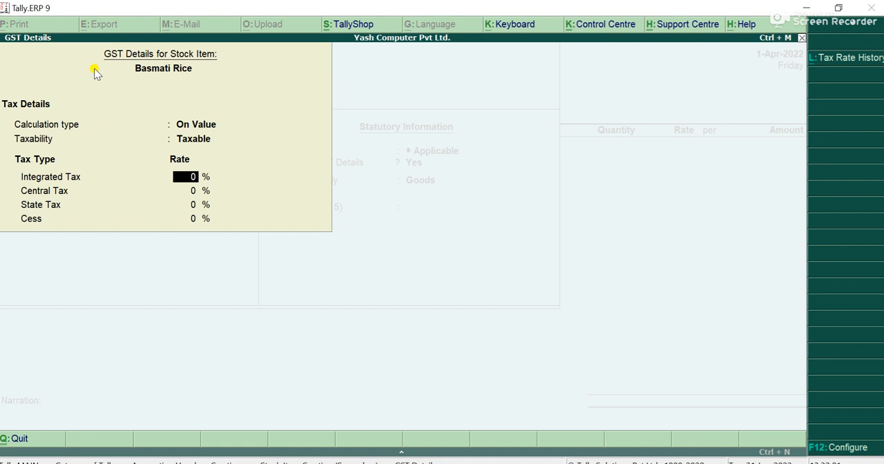
Set the integrated tax rate to 18%, keeping central and state tax at 9% each and cess at 0%
type("18")
key("Return")
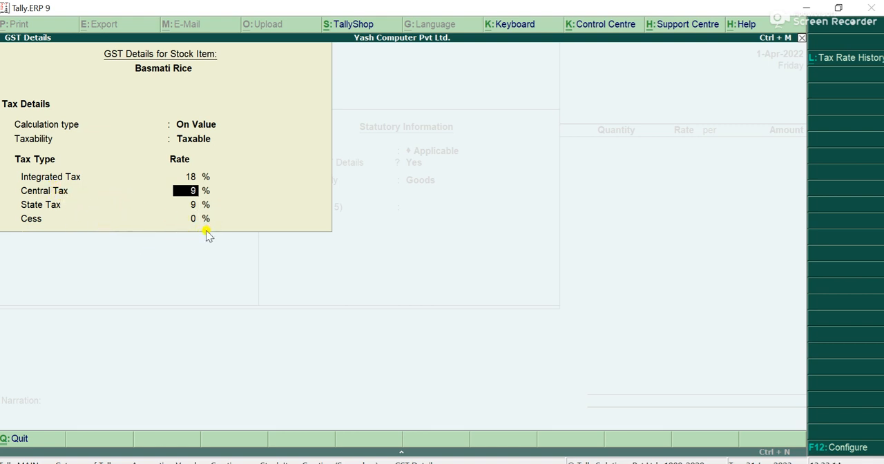
key("Return")
Keep the supply type as Goods with no rate of duty entered, and save the Basmati Rice stock item
key("Return")
key("Return")
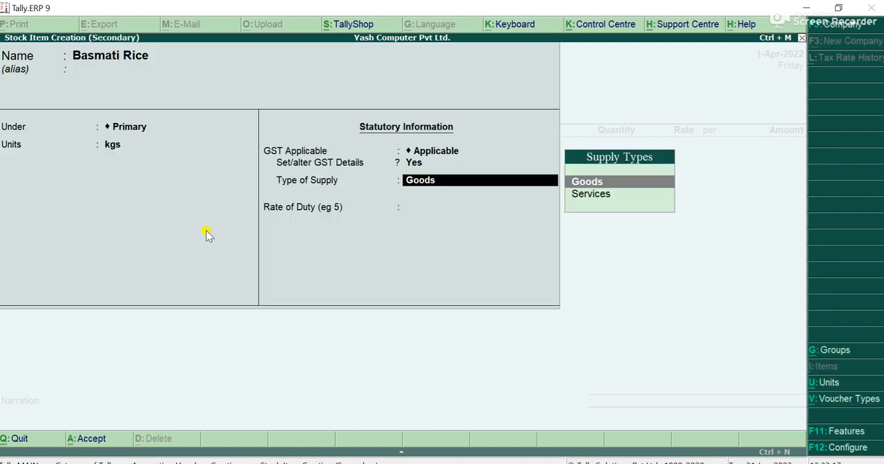
key("Return")
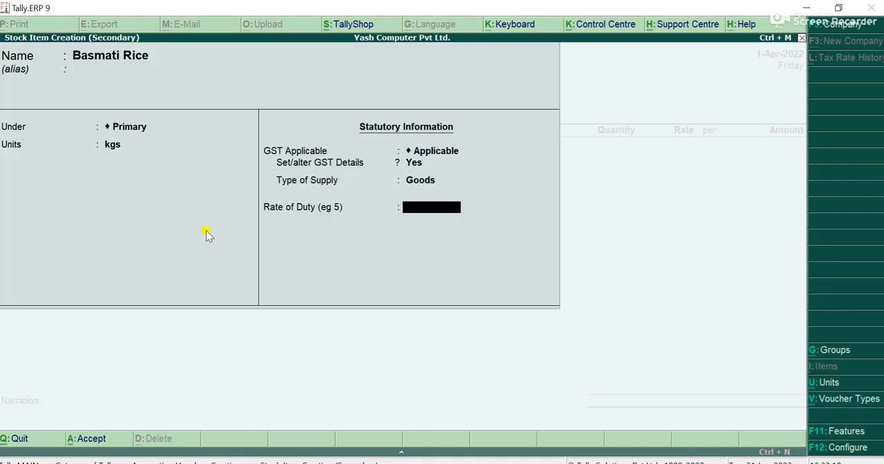
key("Return")
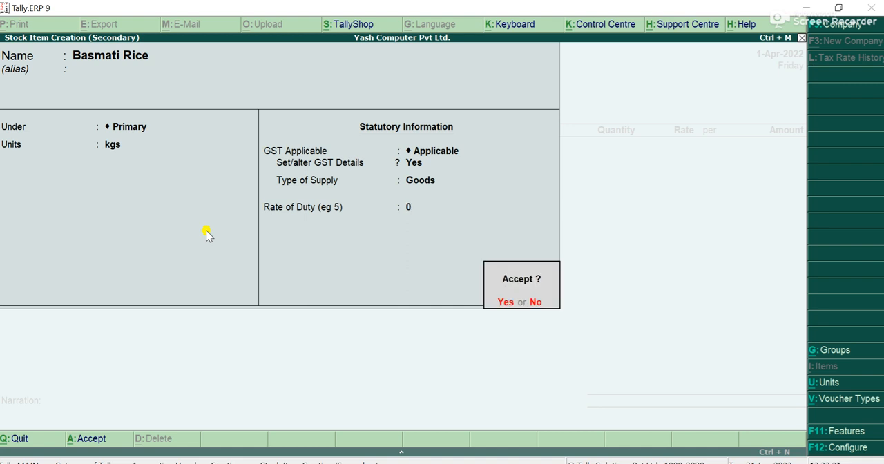
key("Return")
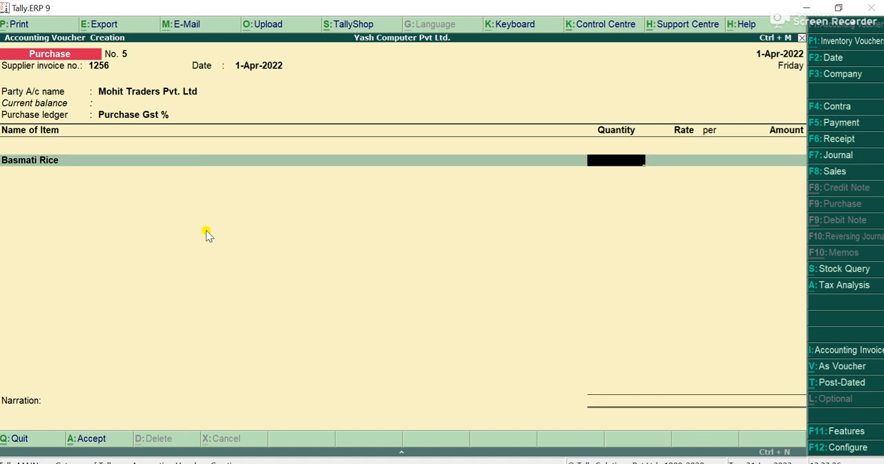
Enter 25 kgs of Basmati Rice at a rate of 95.33 per kgs and accept the line amount
type("25")
key("Return")
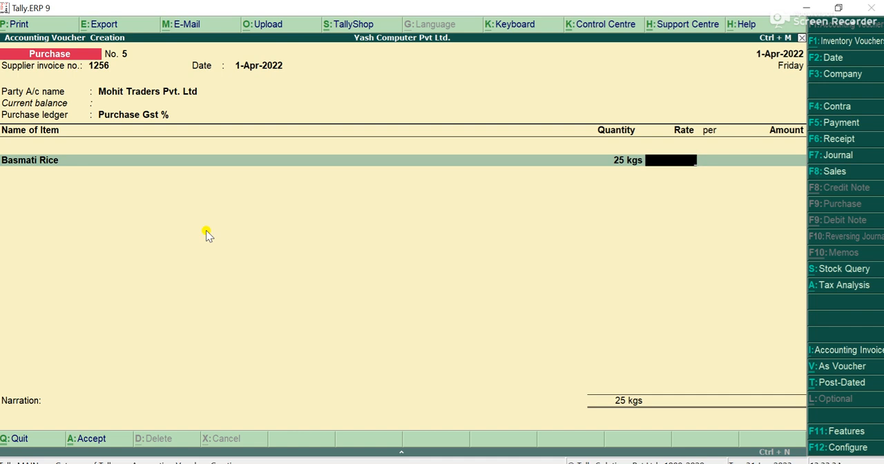
type("95.33")
key("Return")
key("Return")
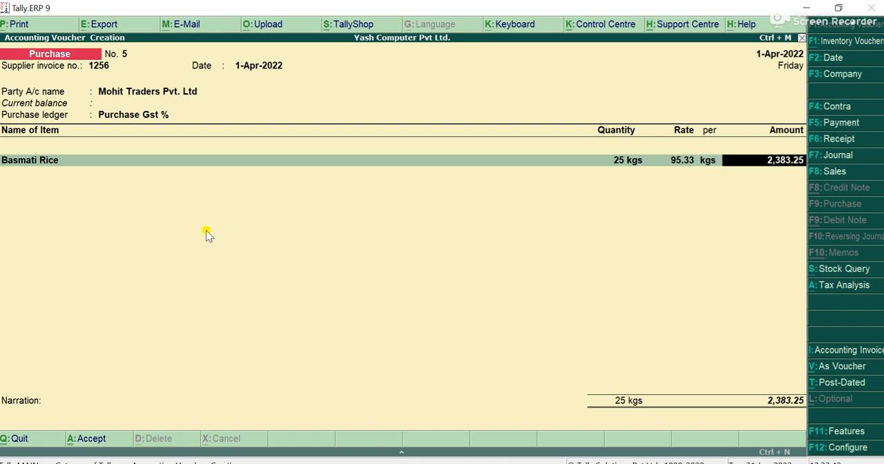
key("Return")
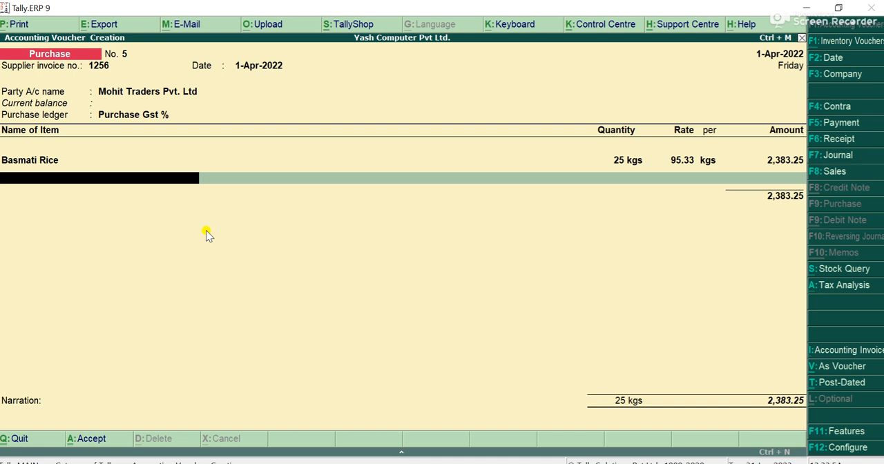
Create a second stock item for the voucher named Mogara Agarbatti, with no alias and under the Primary group
key("alt+c")
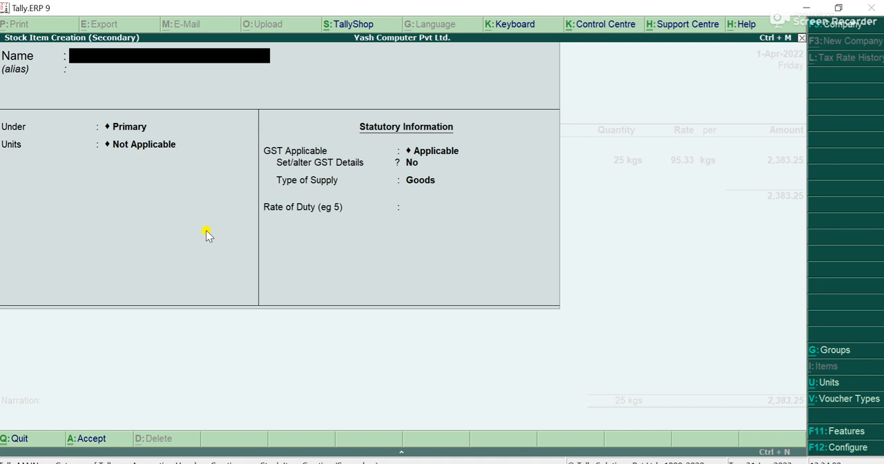
type("Mogara Agara")
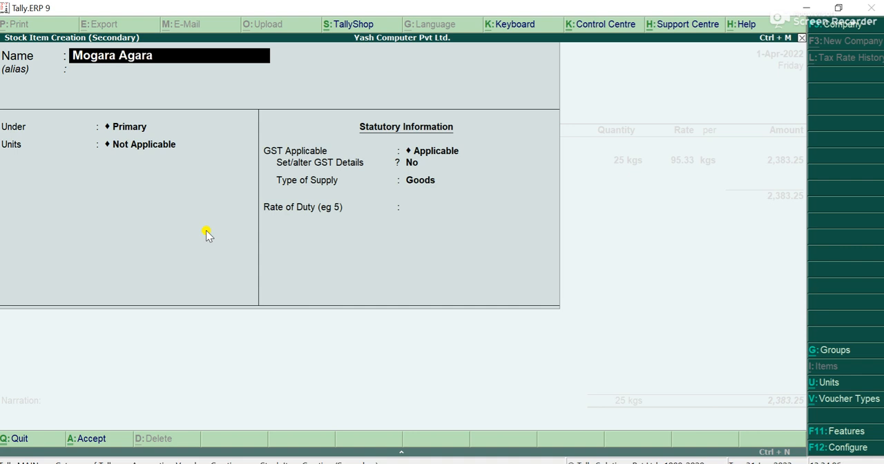
key("BackSpace")
type("batti")
key("Return")
key("Return")
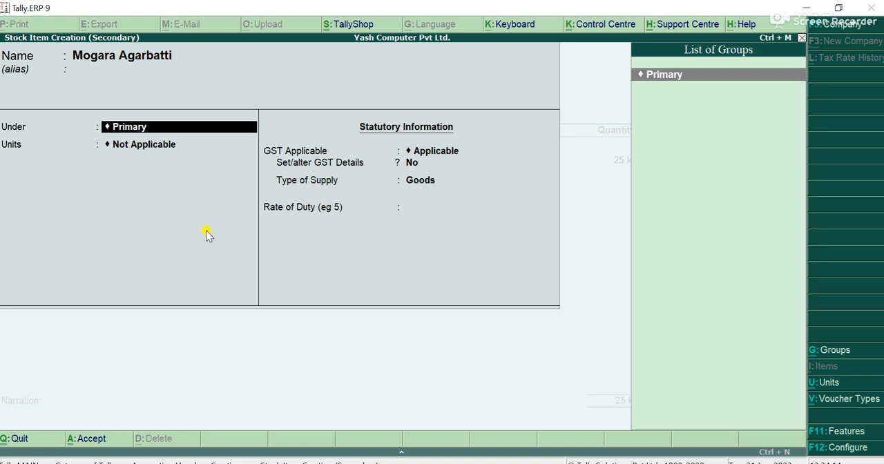
key("Return")
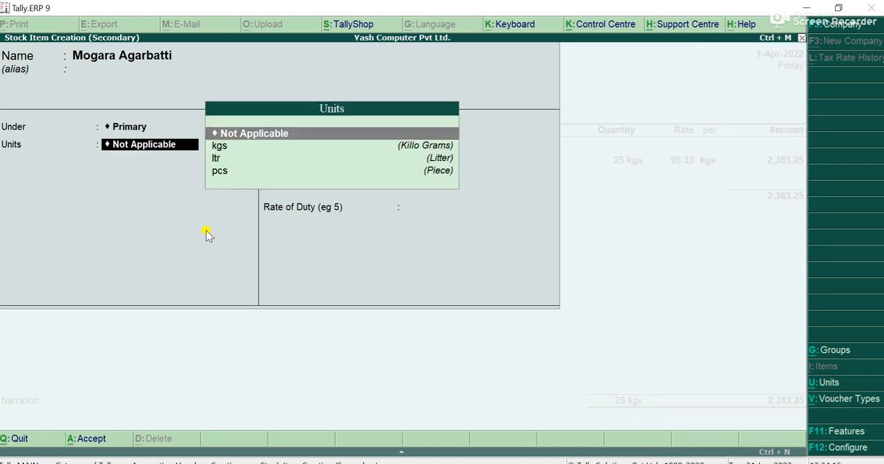
key("Down")
key("Down")
key("Down")
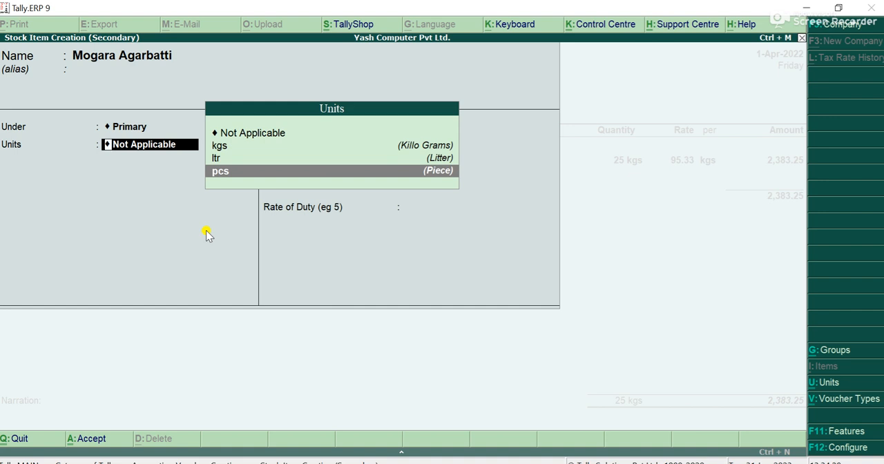
key("alt+c")
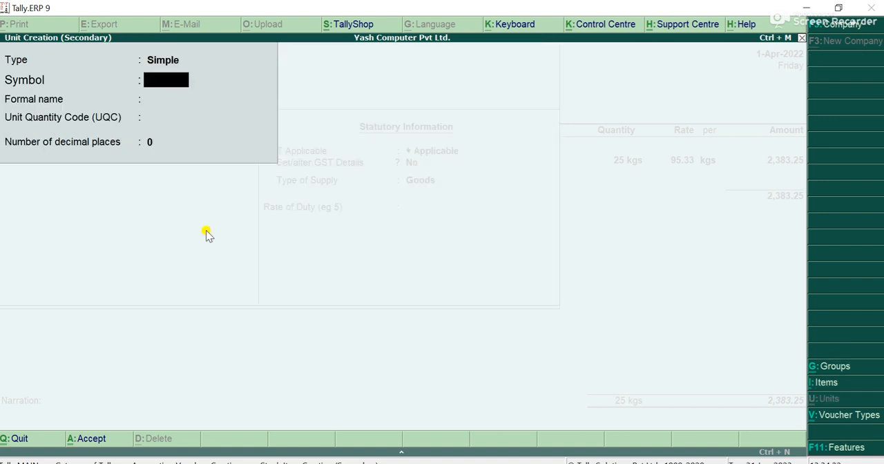
type("pkt")
key("Return")
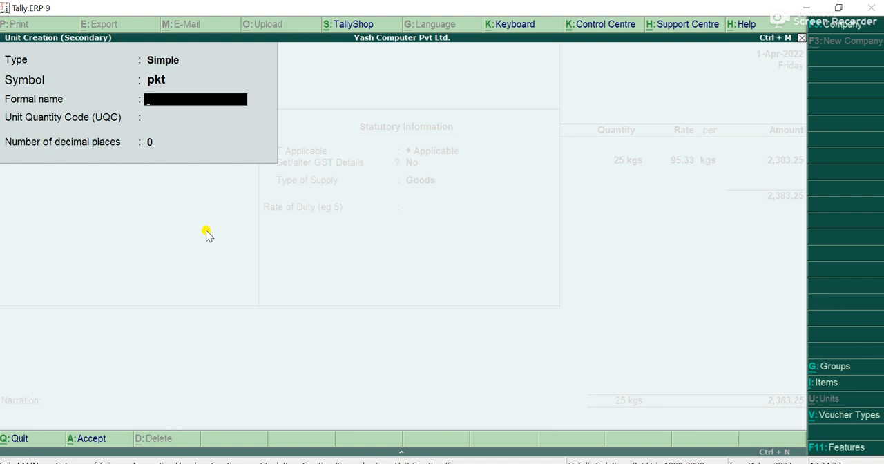
type("Packet")
key("Return")
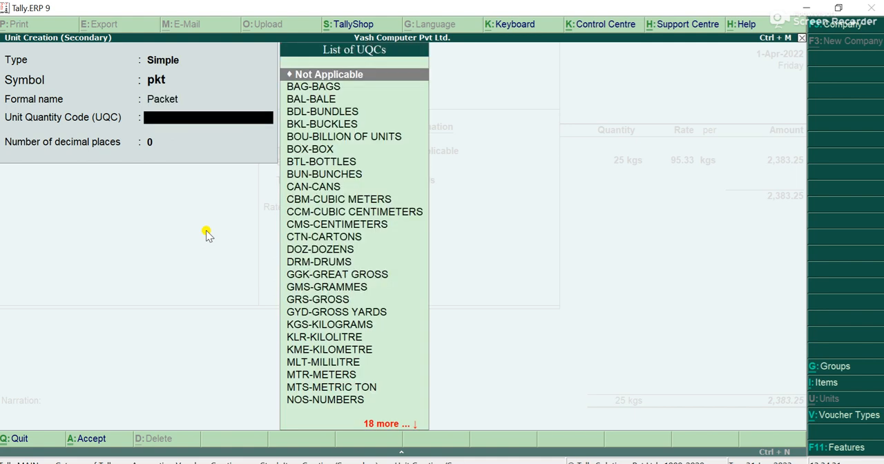
type("pk")
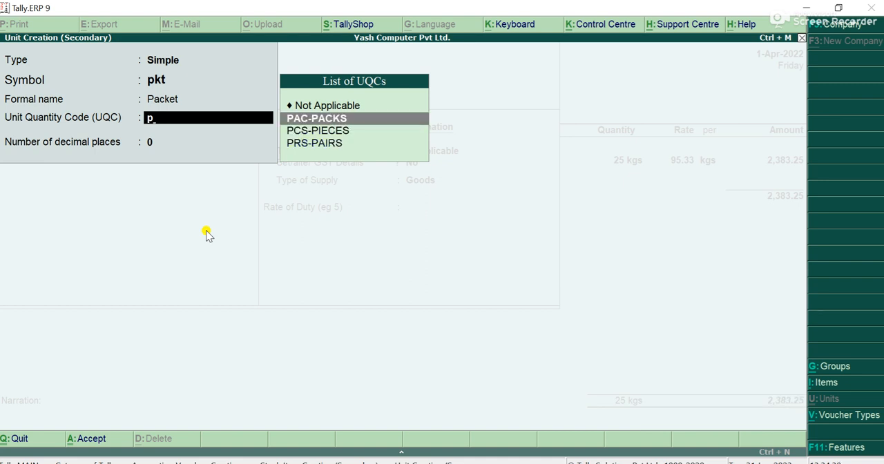
key("Return")
key("BackSpace")
key("Up")
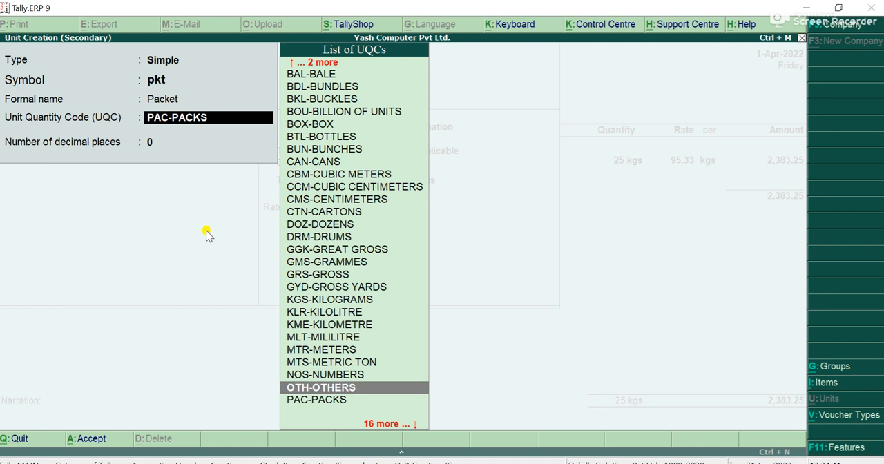
key("Up")
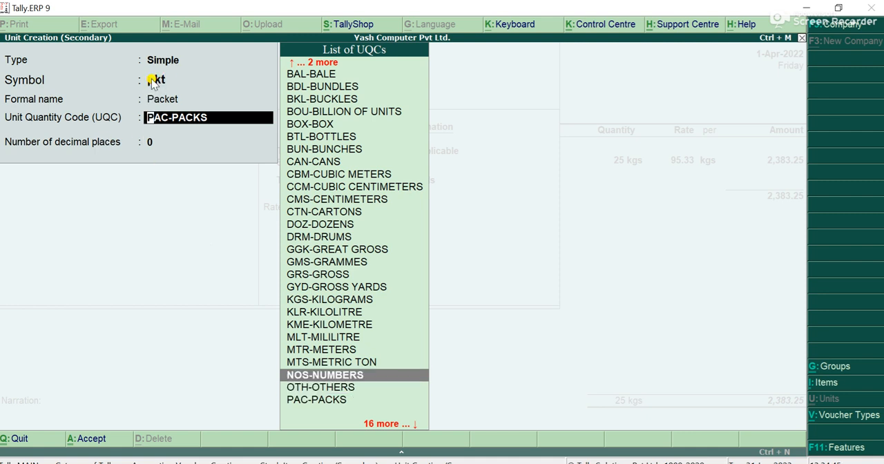
key("space")
key("Escape")
key("y")
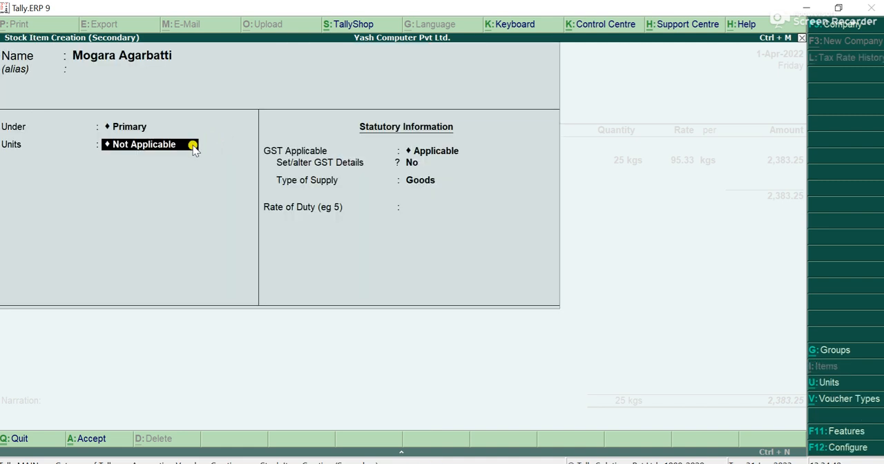
Create a simple unit of measure for Mogara Agarbatti with the symbol pac and the formal name Pack
key("alt+c")
type("pa")
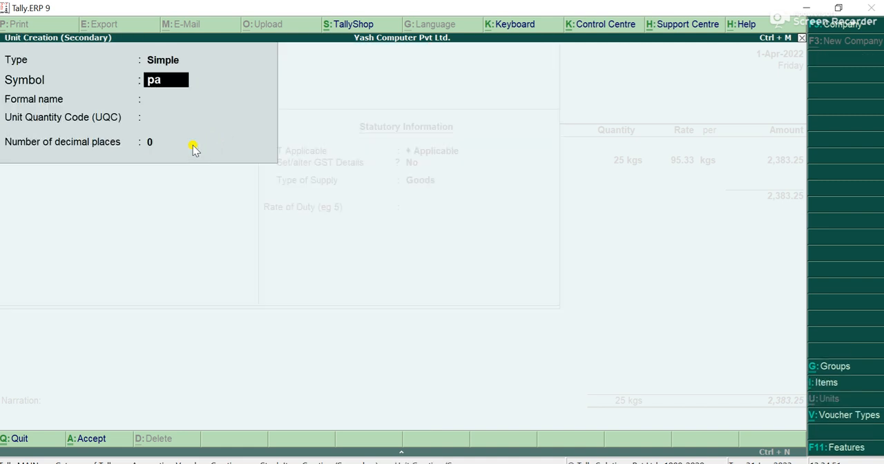
type("c")
key("Return")
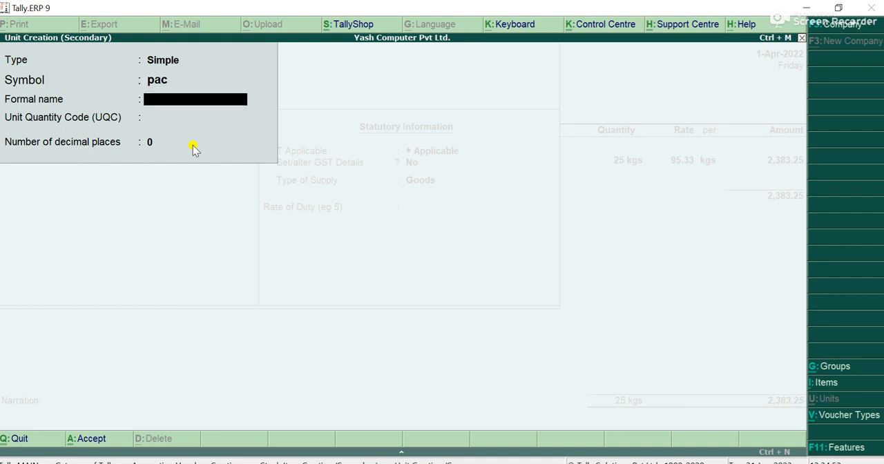
type("Packe")
key("BackSpace")
key("Return")
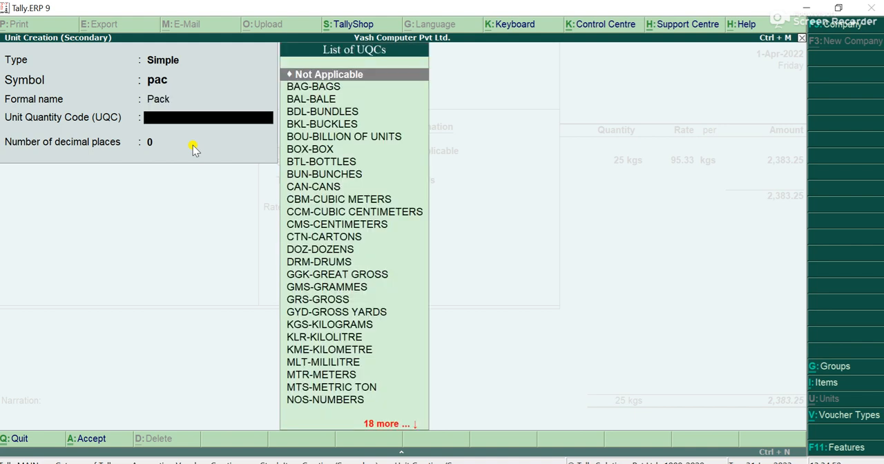
Assign the unit quantity code PAC-PACKS to the pac unit with 0 decimal places, and save it
type("pac")
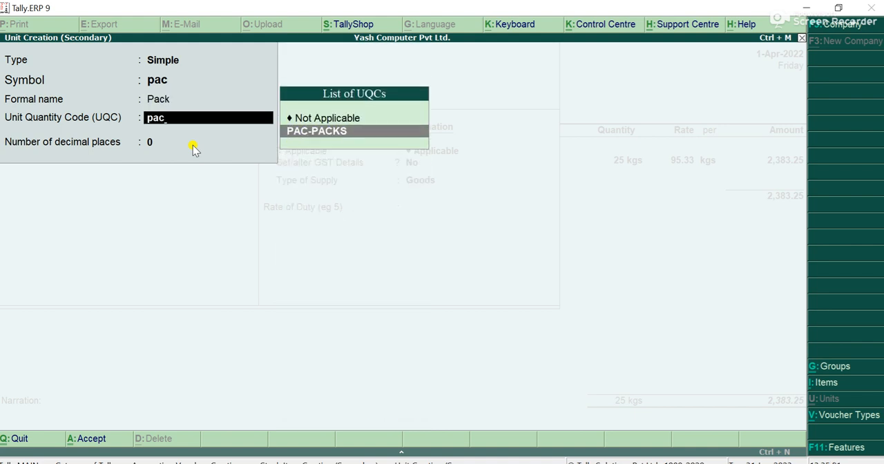
key("Return")
key("Return")
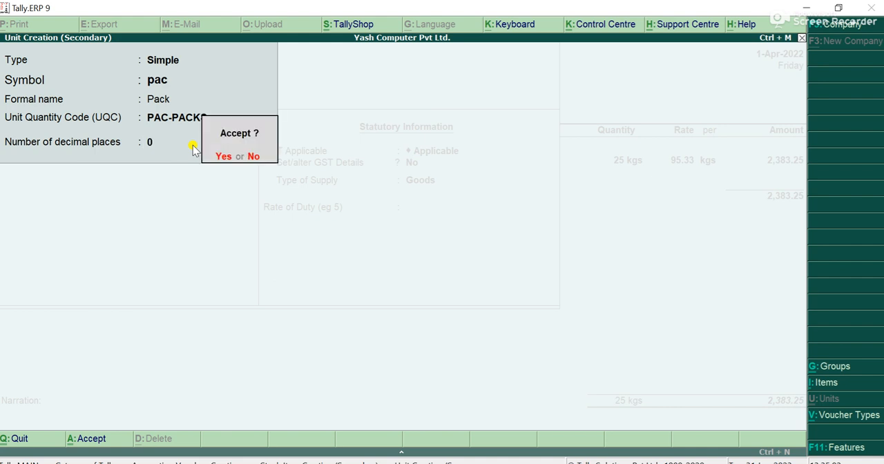
key("Return")
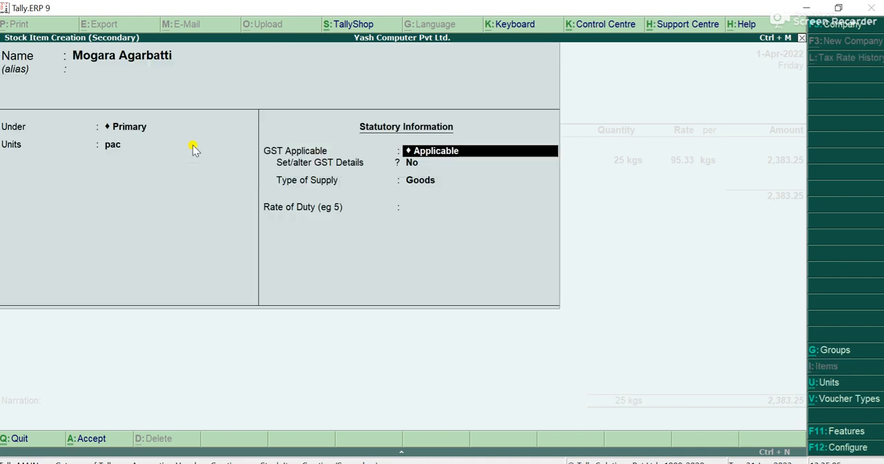
Keep GST Applicable for Mogara Agarbatti and set up its GST details with calculation type On Value and taxability Taxable
key("Return")
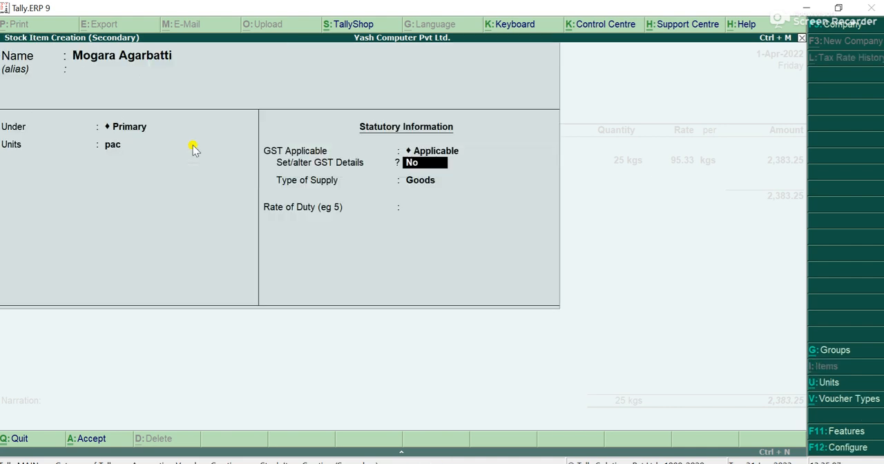
type("y")
key("Return")
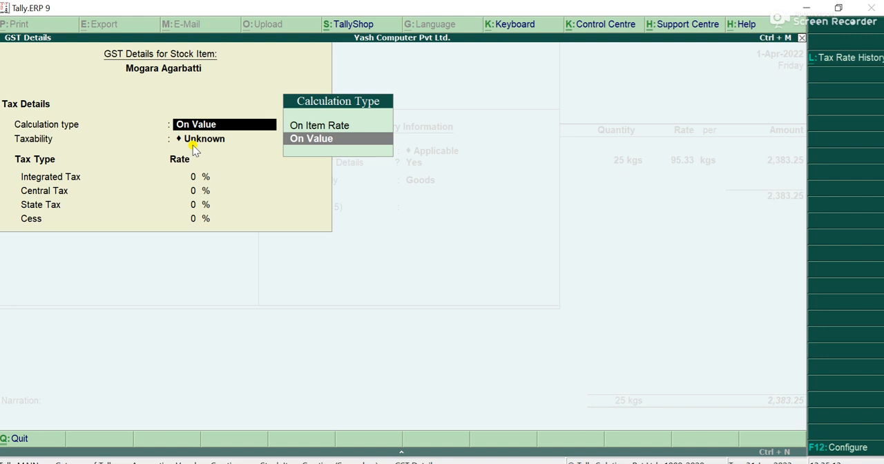
key("Return")
key("Down")
key("Down")
key("Down")
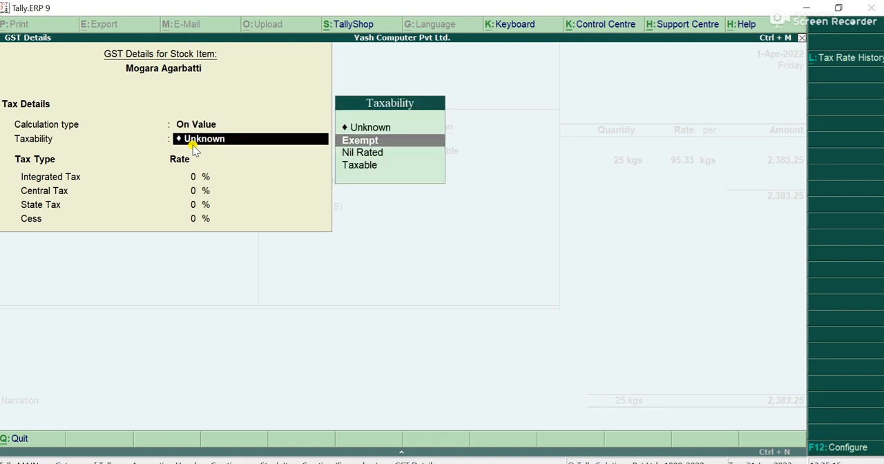
key("Return")
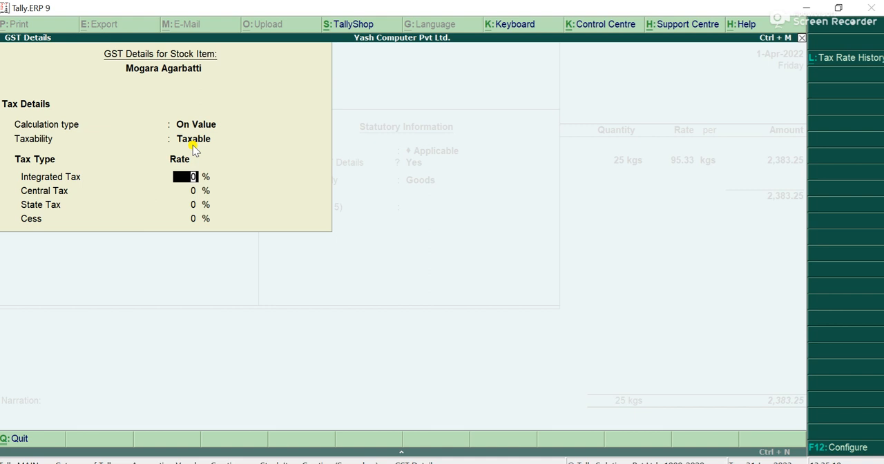
Set Mogara Agarbatti's integrated tax rate to 12%, keep the supply type Goods with 0 duty rate, and save the stock item
type("12")
key("Return")
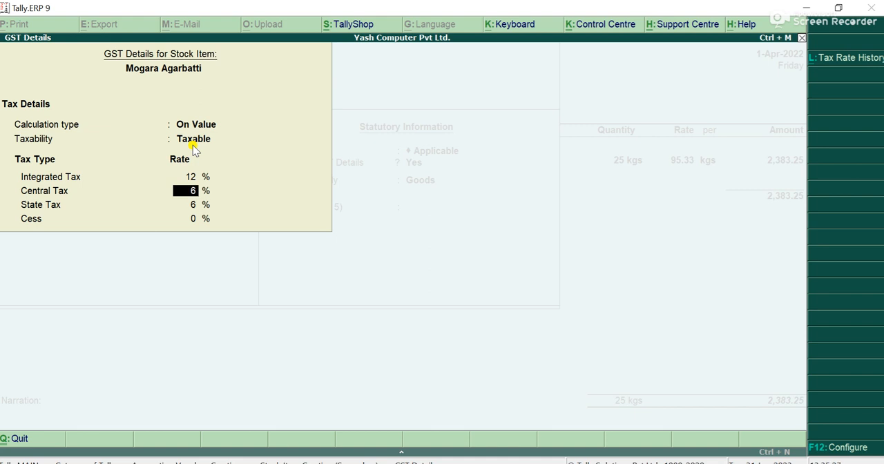
key("Return")
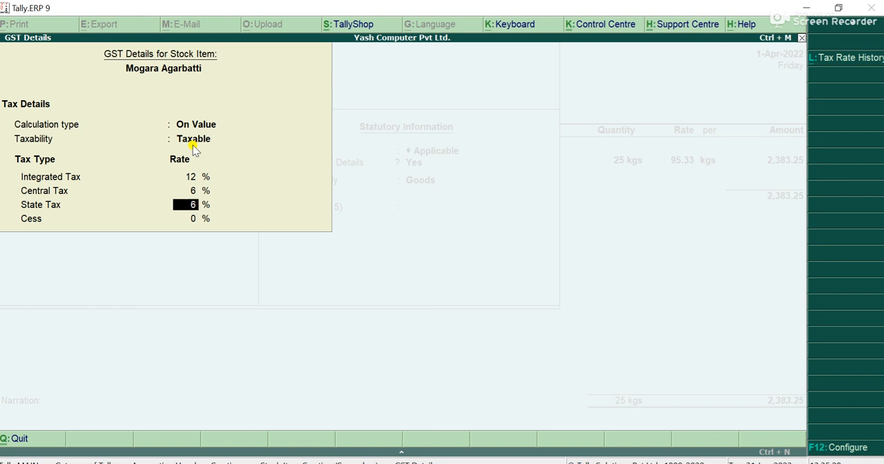
key("Return")
key("Return")
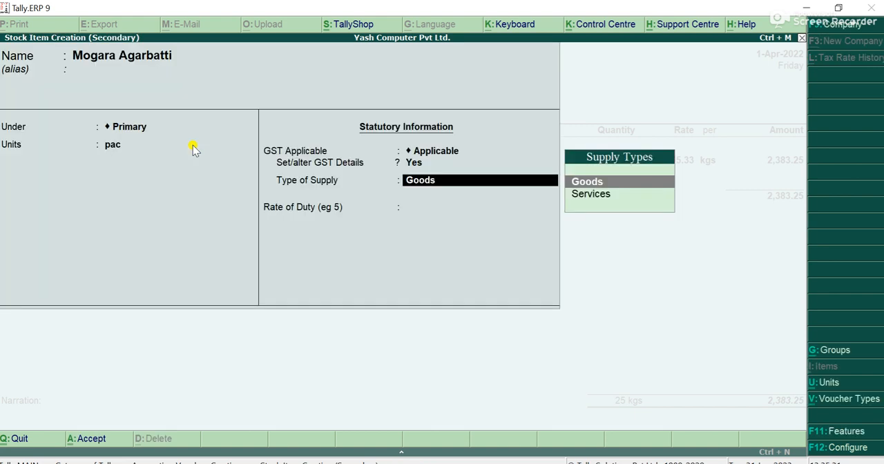
key("Return")
key("Return")
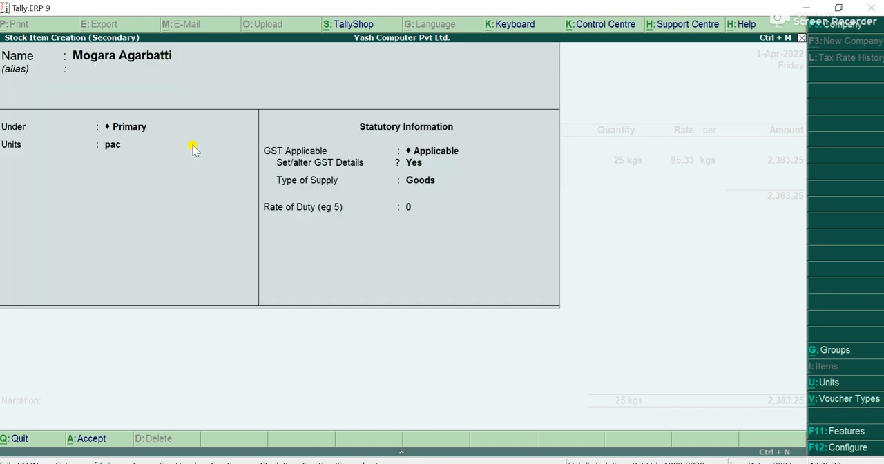
key("Return")
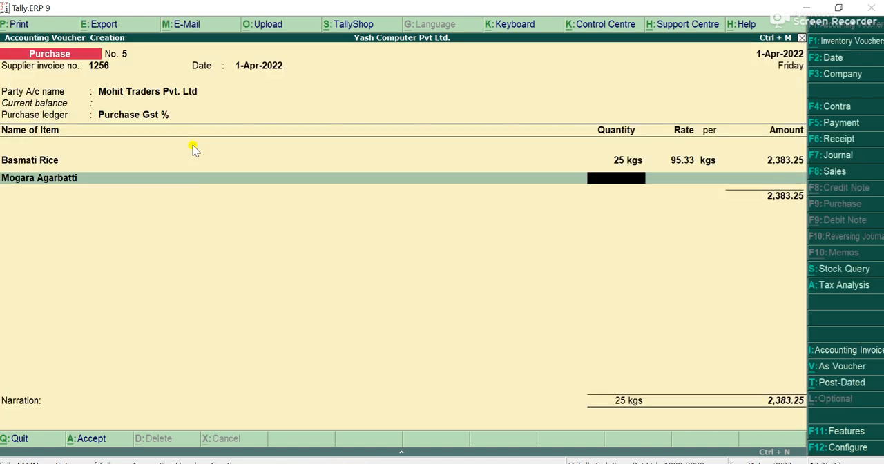
Enter 45 pac of Mogara Agarbatti at a rate of 350.93 per pac and end the voucher's item list
type("45")
key("Return")
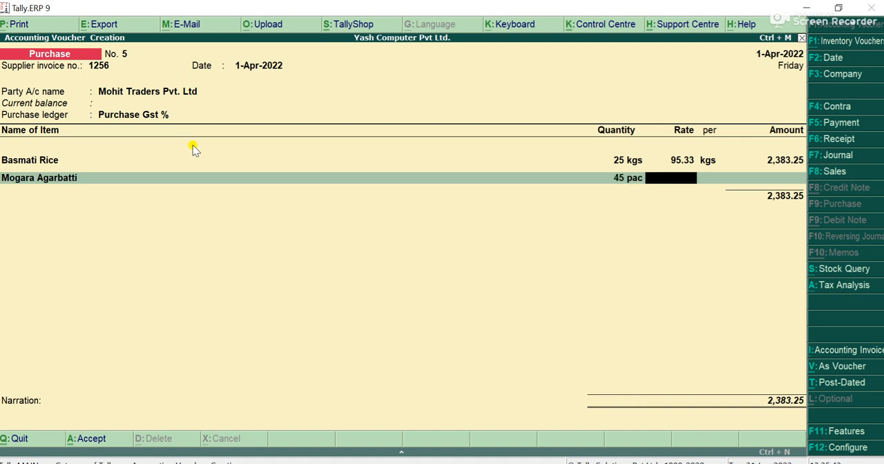
type("350.93")
key("Return")
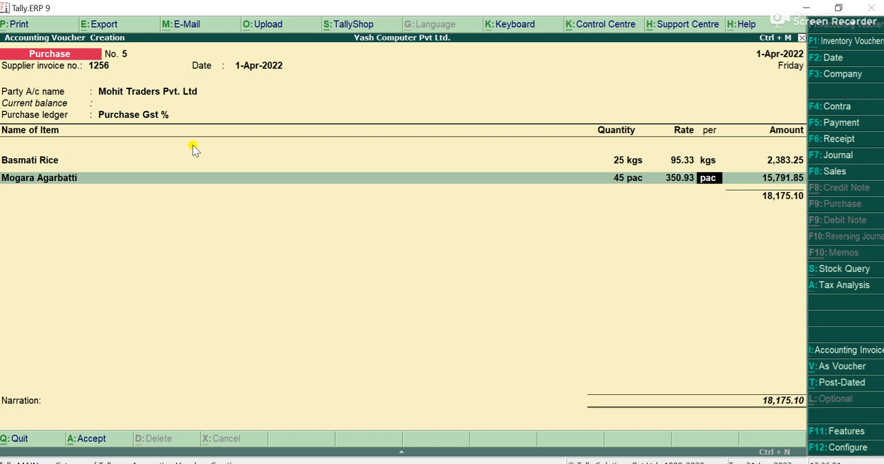
key("Return")
key("Return")
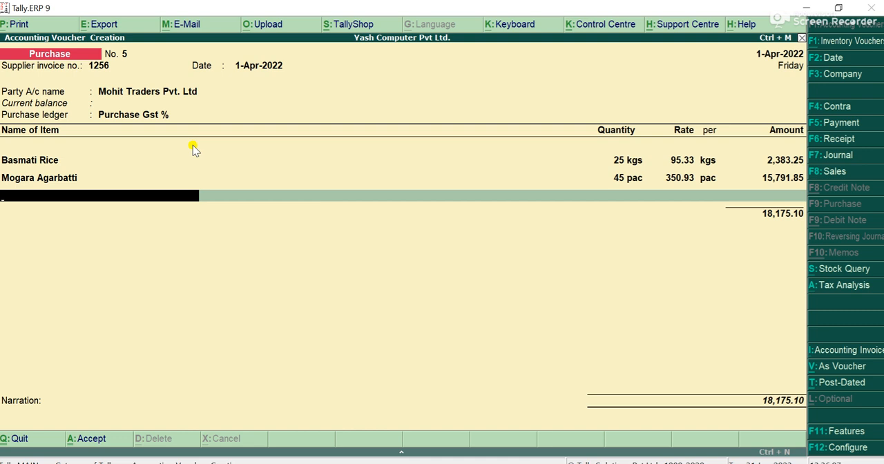
key("Return")
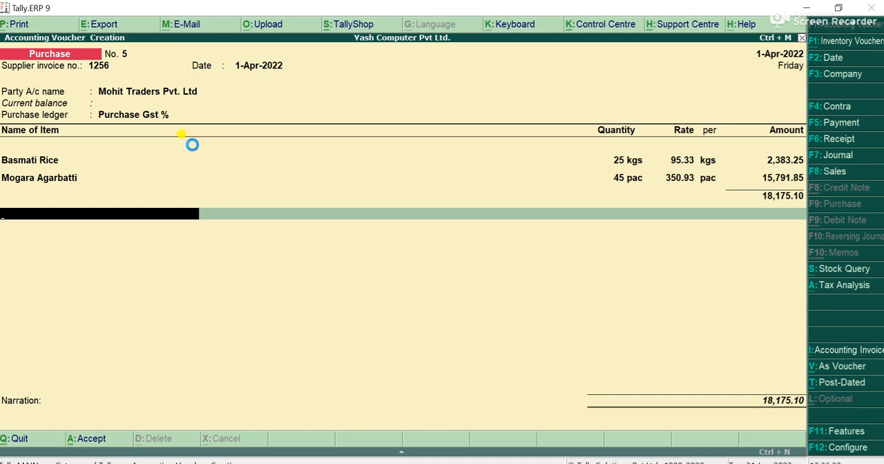
Create a new ledger from the voucher named Gst, under Duties & Taxes, with GST as the type of duty/tax
key("alt+c")
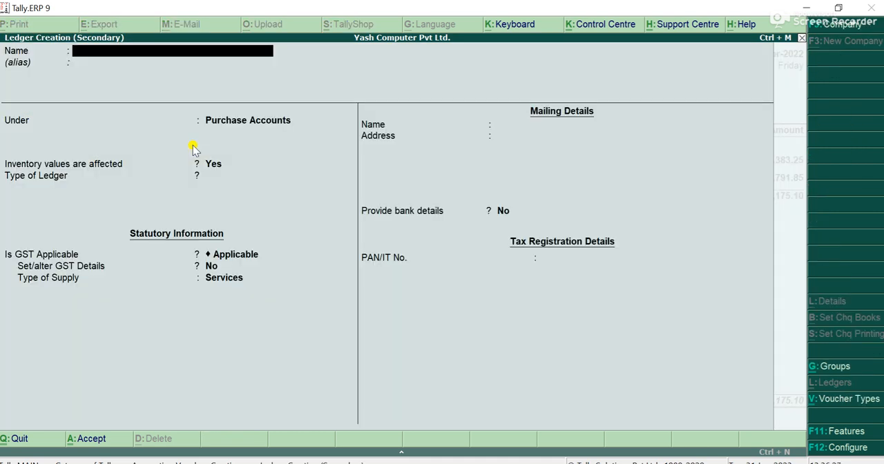
type("Gst")
key("Return")
key("Return")
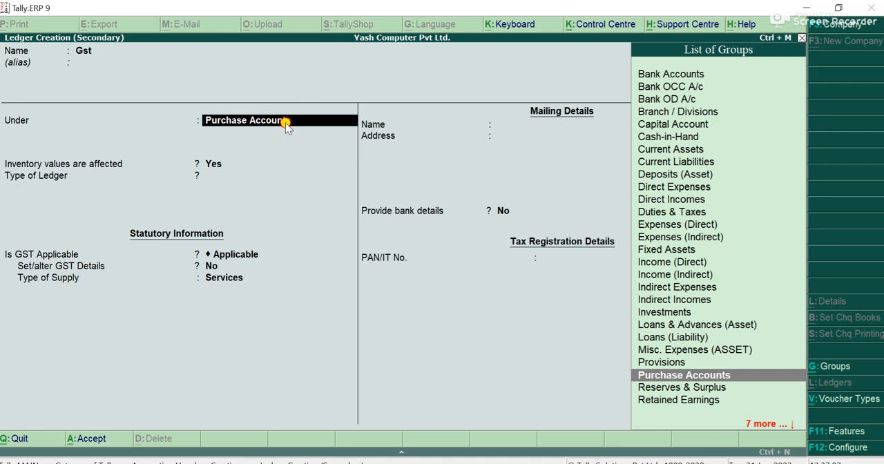
type("Du")
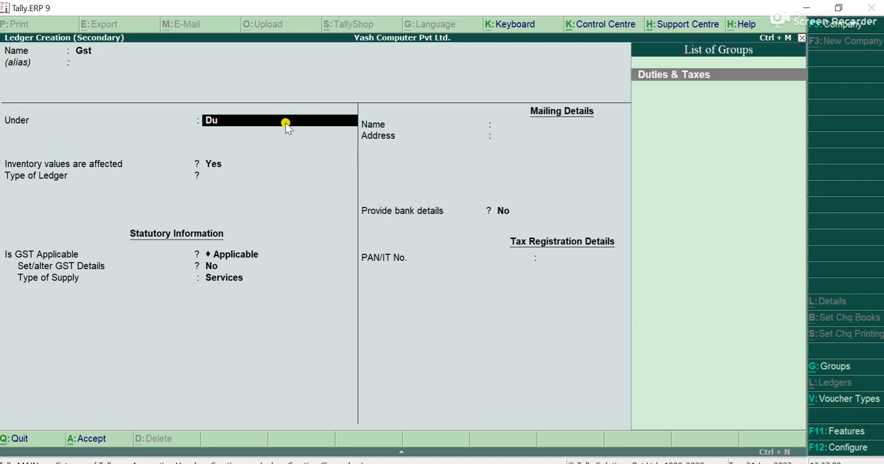
key("Return")
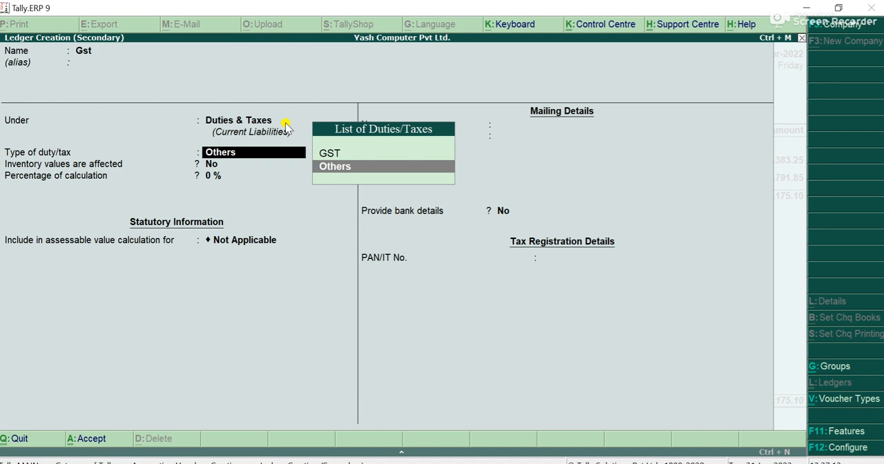
key("Up")
key("Return")
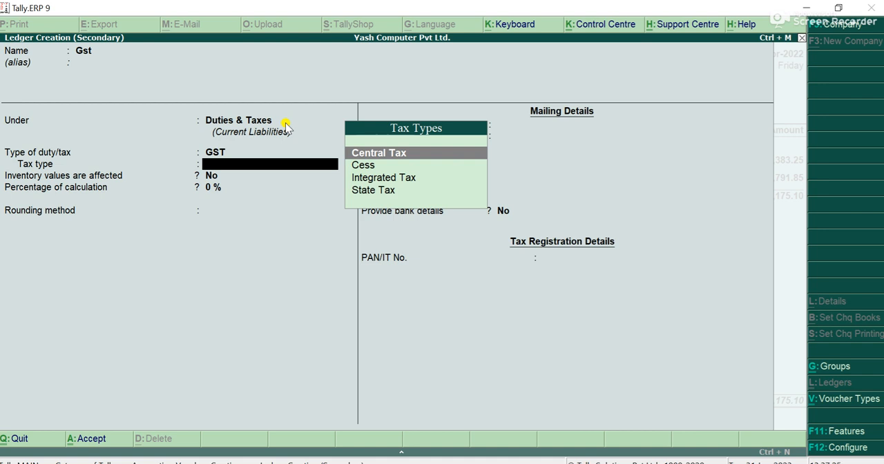
Rename the new tax ledger as Cgst and leave its alias empty
key("BackSpace")
key("BackSpace")
key("BackSpace")
key("BackSpace")
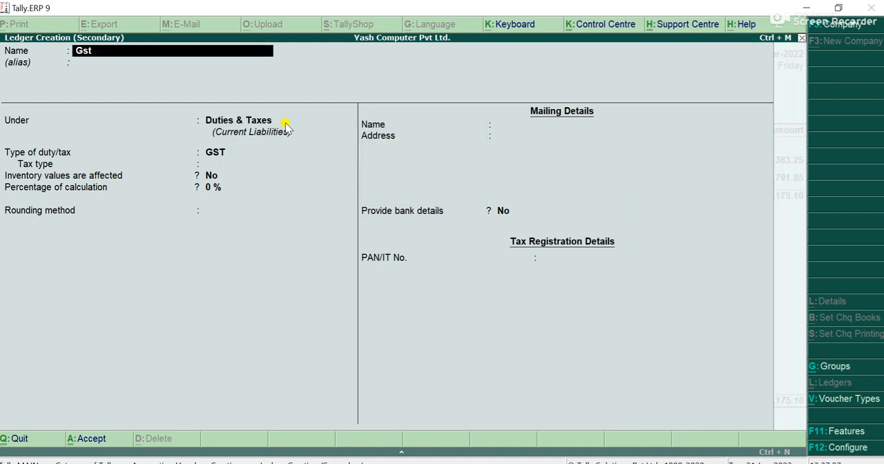
type("Cgs")
key("Return")
key("Return")
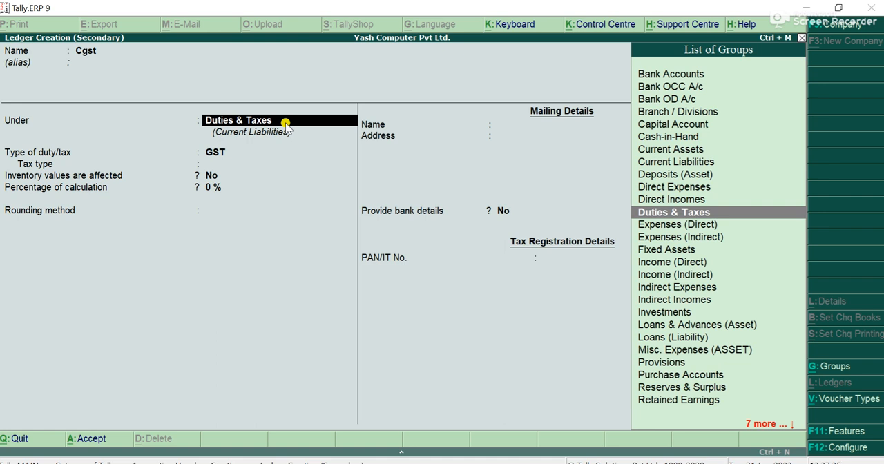
Set the Cgst ledger's tax type to Central Tax with 0% calculation and no rounding, save it, and accept its amount in the voucher
key("Return")
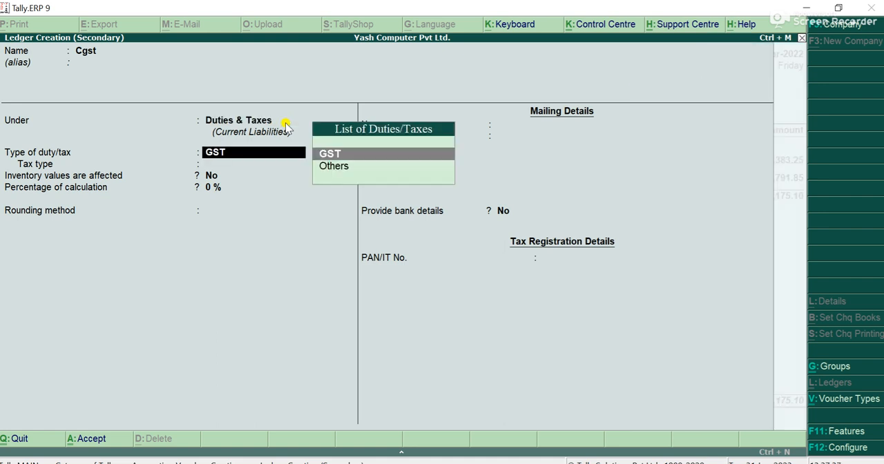
key("Return")
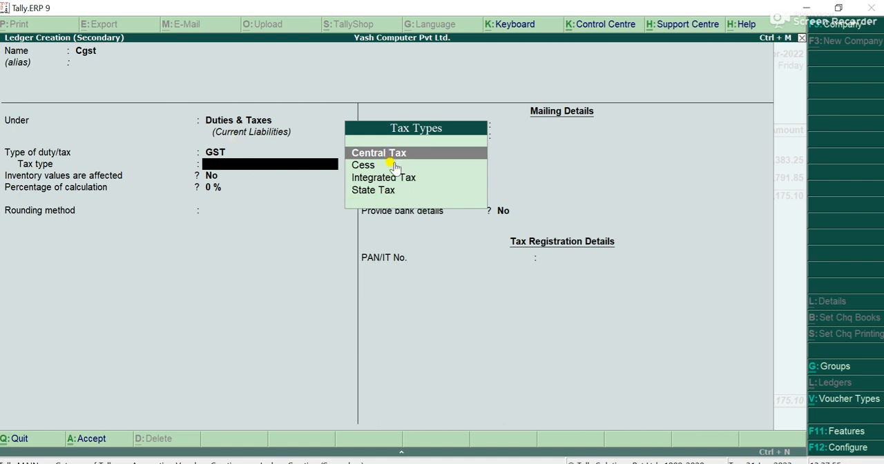
key("Return")
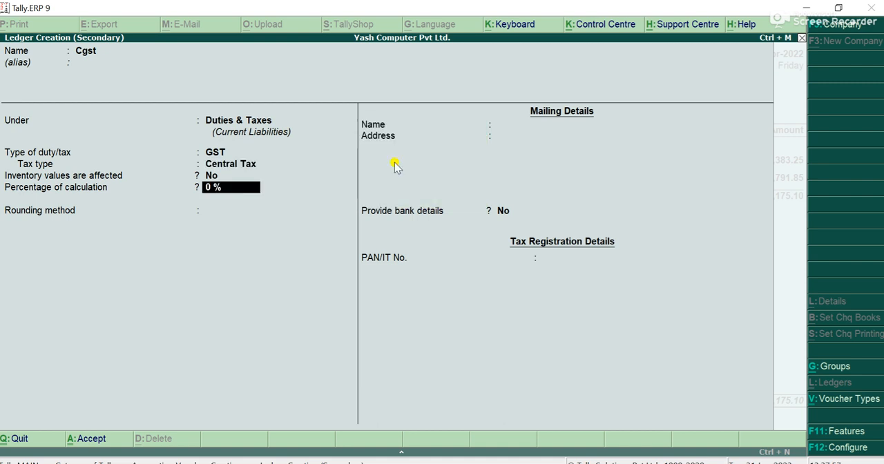
key("Return")
key("Return")
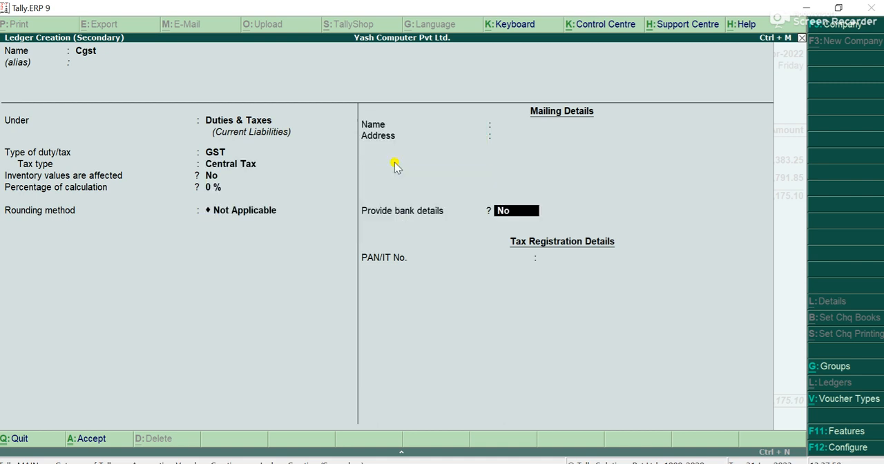
key("Return")
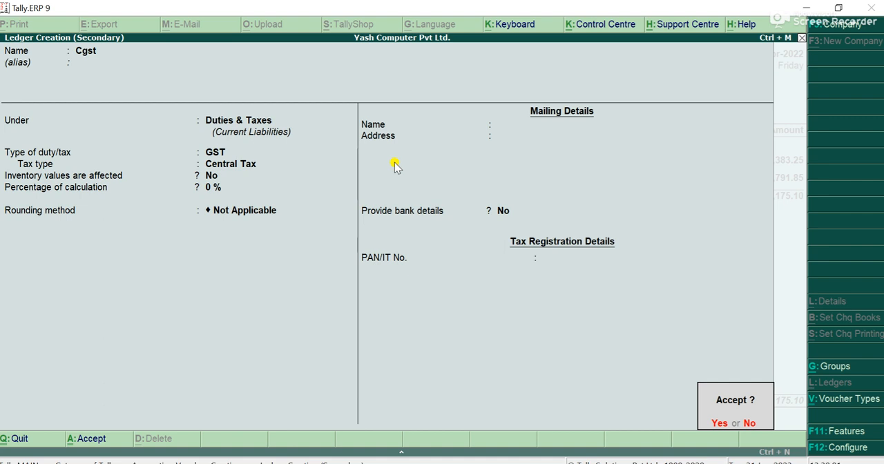
key("Return")
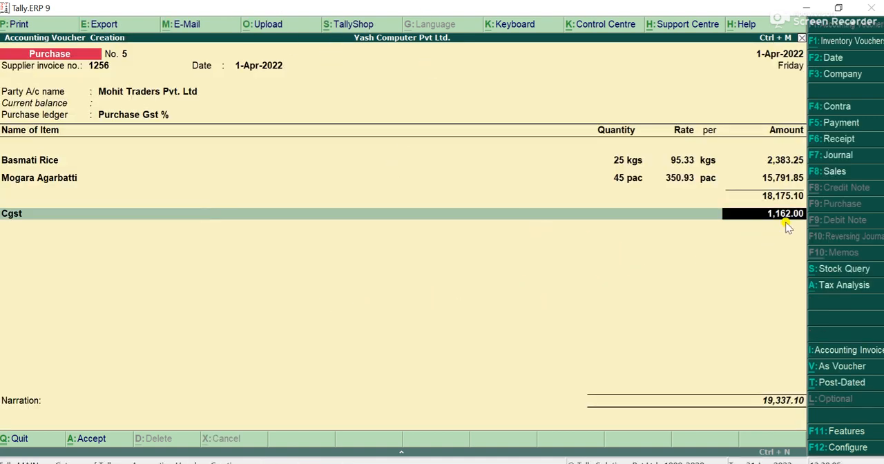
key("Return")
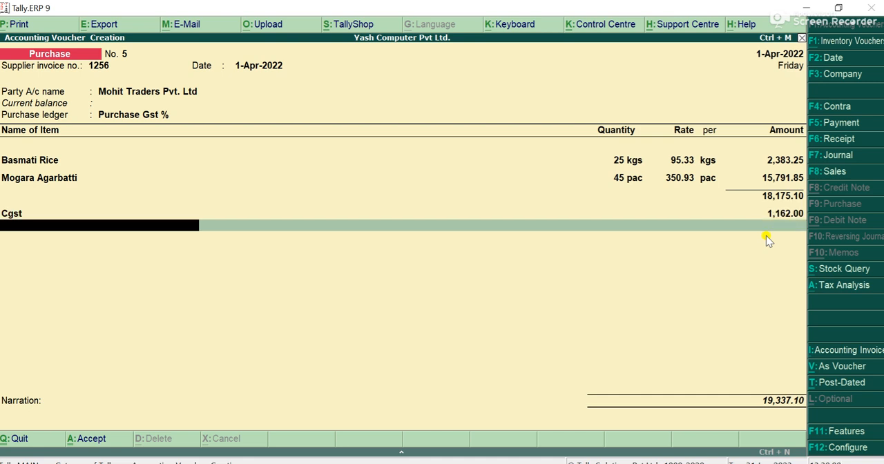
Create a ledger named Sgst from the voucher, under Duties & Taxes, with GST as the type of duty/tax
key("alt+c")
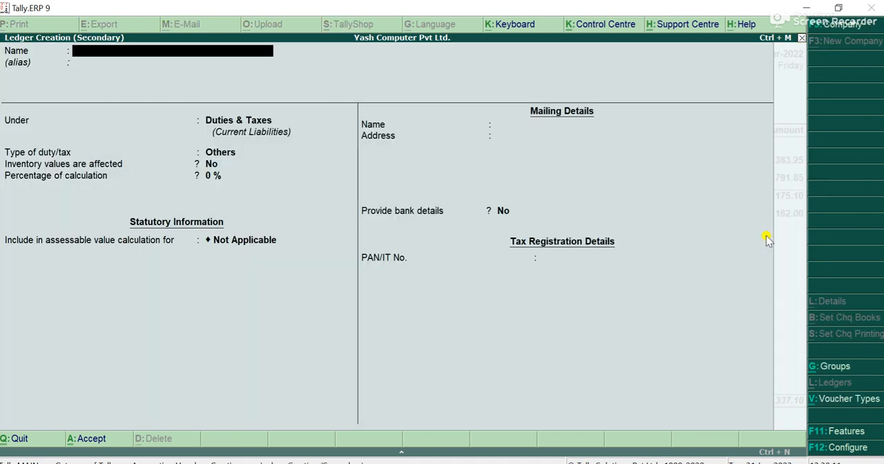
type("Sgst")
key("Return")
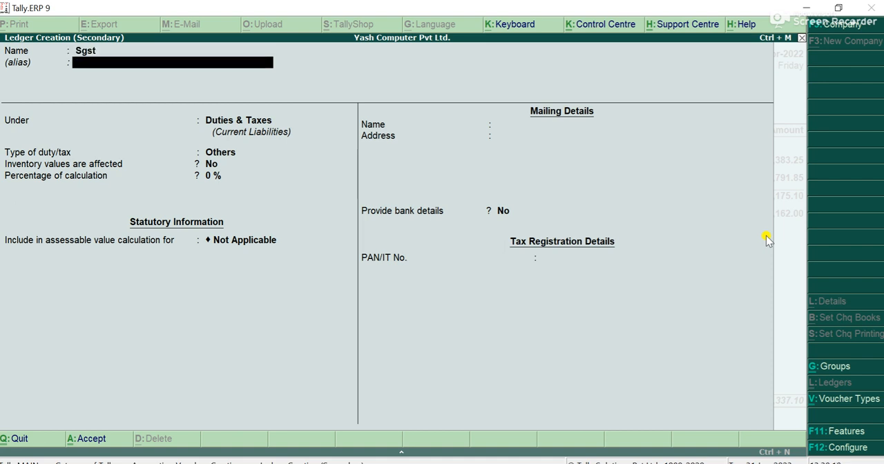
key("Return")
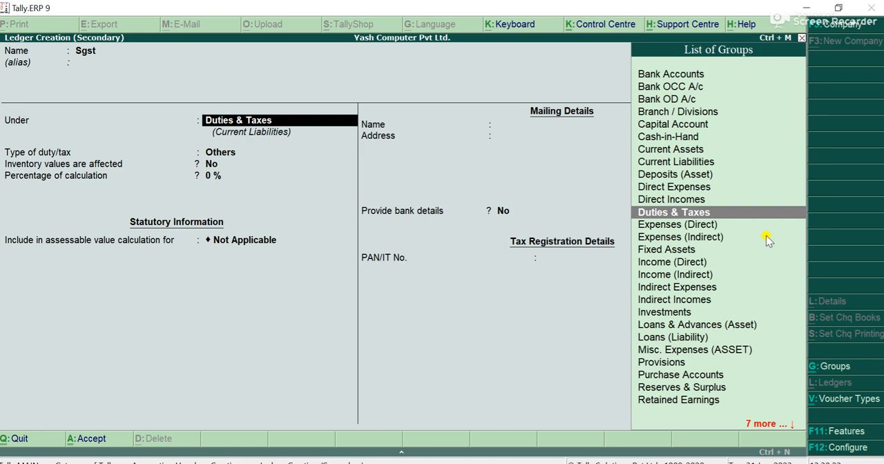
key("Return")
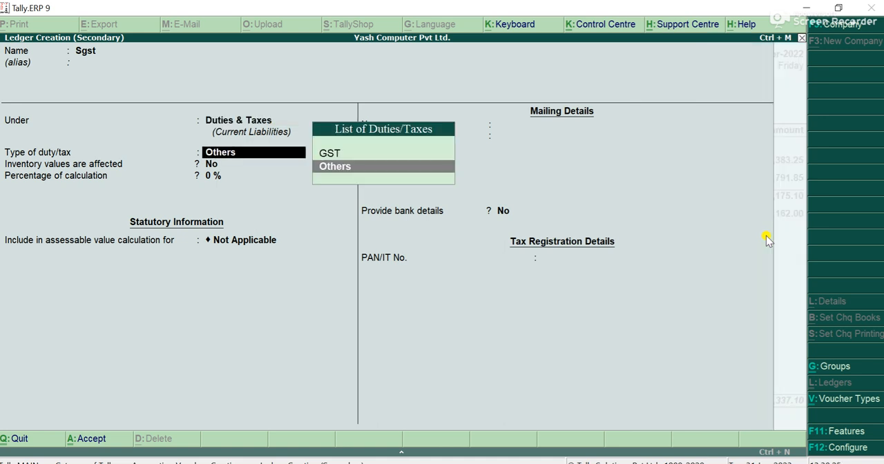
key("Up")
key("Return")
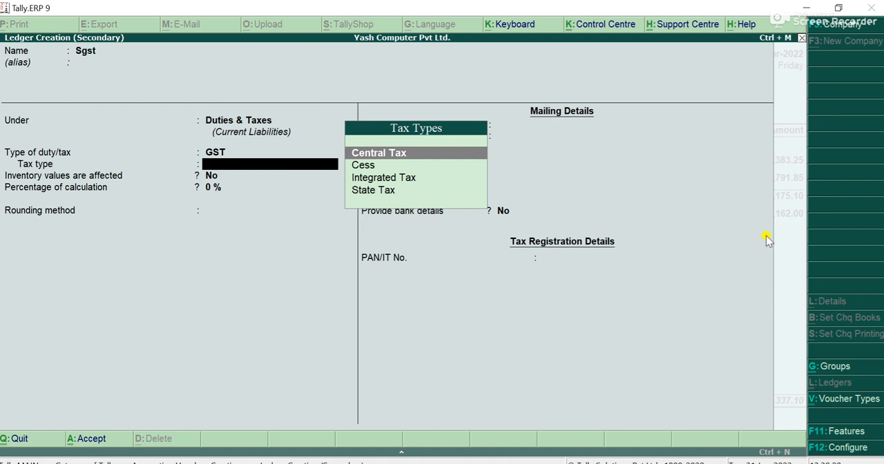
Set the Sgst ledger's tax type to State Tax with 0% calculation and no rounding, save it, and accept its amount in the voucher
key("Down")
key("Down")
key("Down")
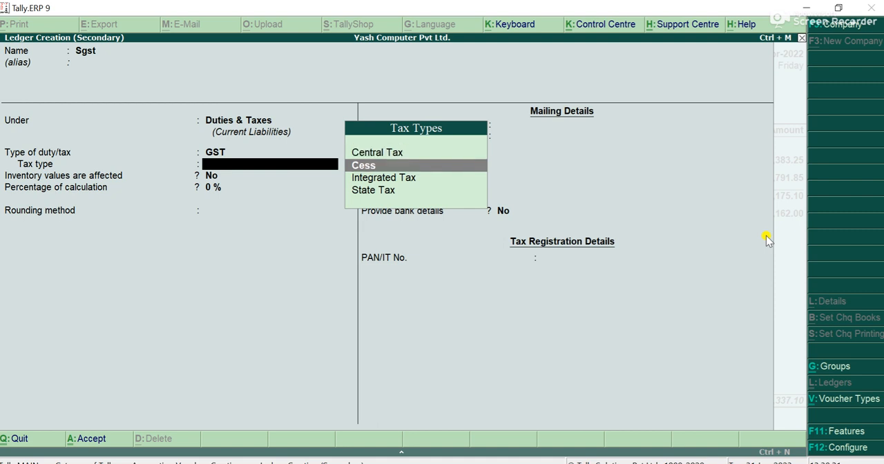
key("Return")
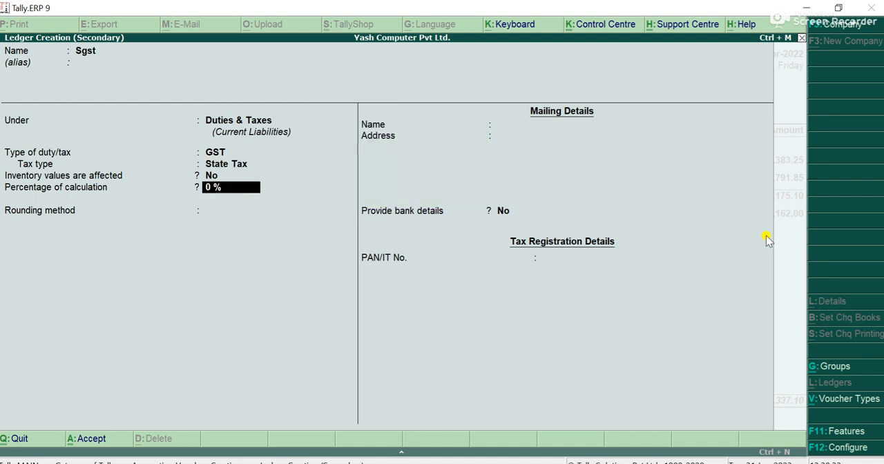
key("Return")
key("Return")
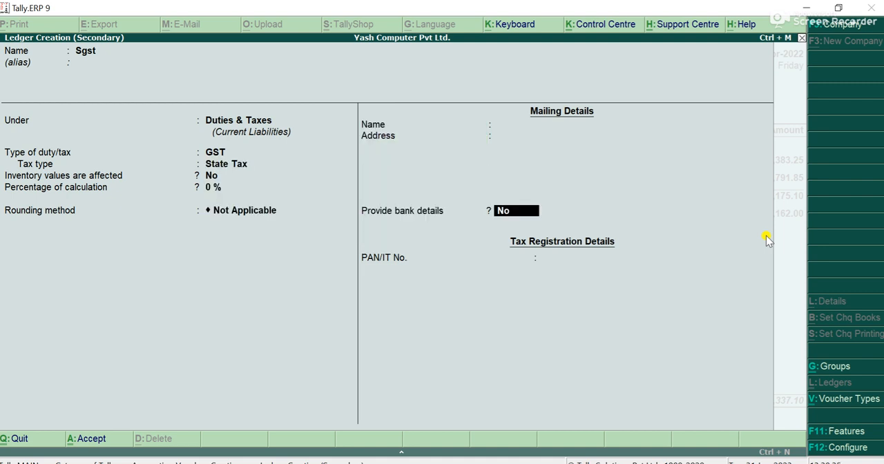
key("Return")
key("Return")
key("Return")
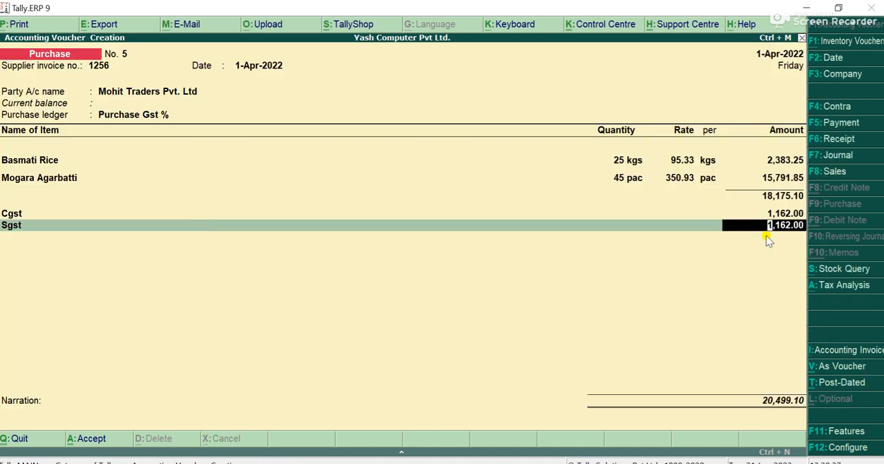
key("Return")
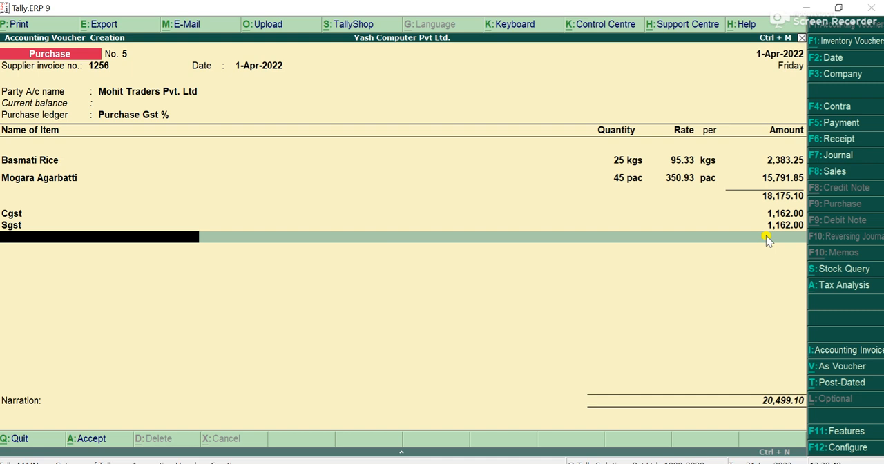
Create a ledger named Round Off from the voucher, without an alias, under the Indirect Expenses group
key("alt+c")
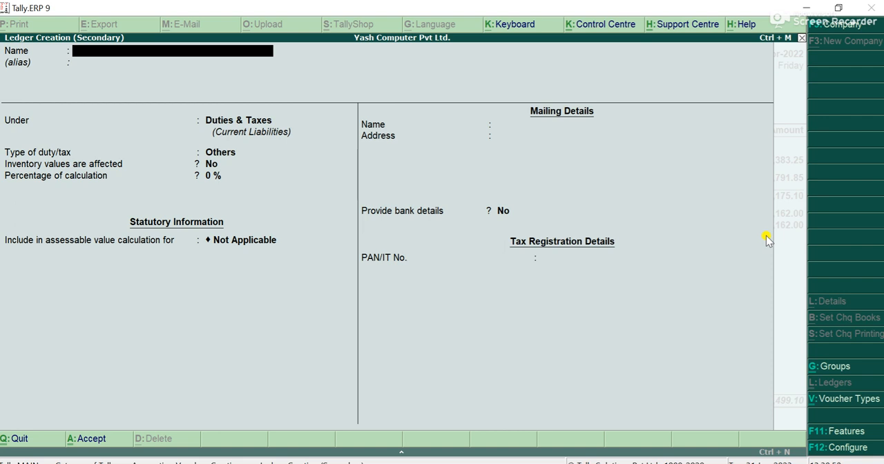
type("Round Off")
key("Return")
key("Return")
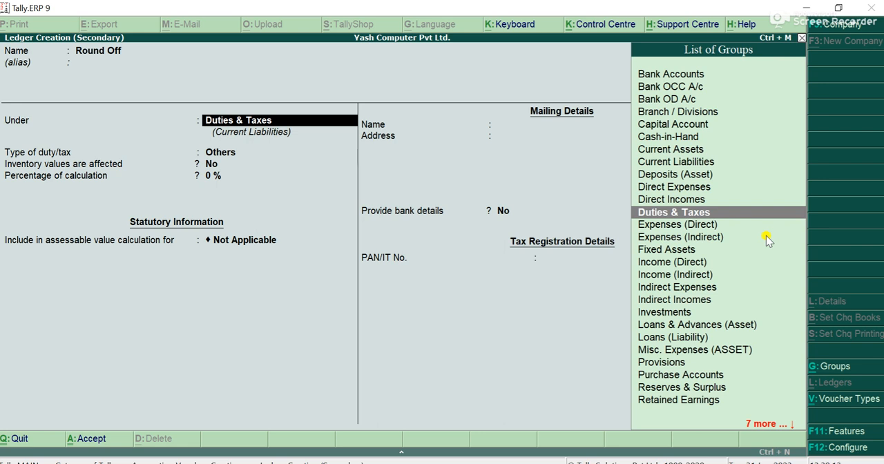
type("Ind")
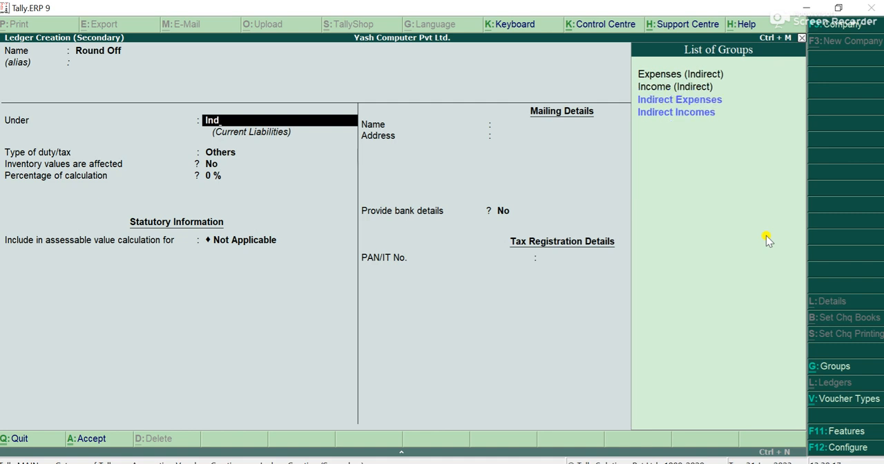
key("Down")
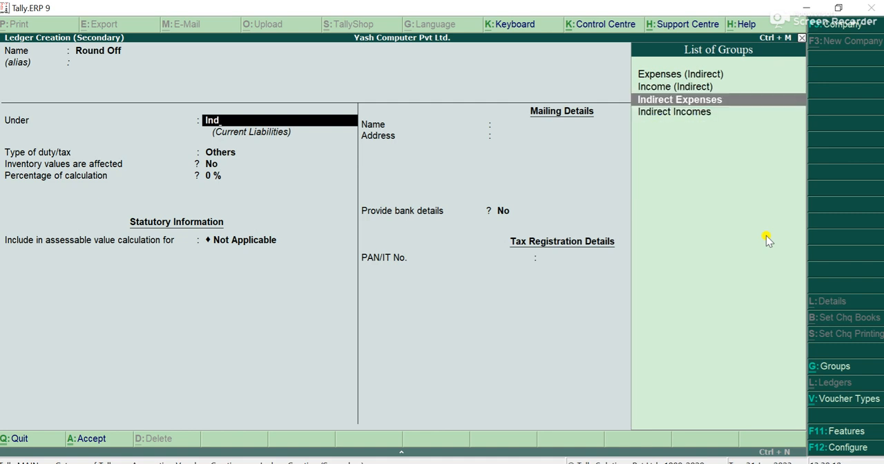
key("Return")
key("Return")
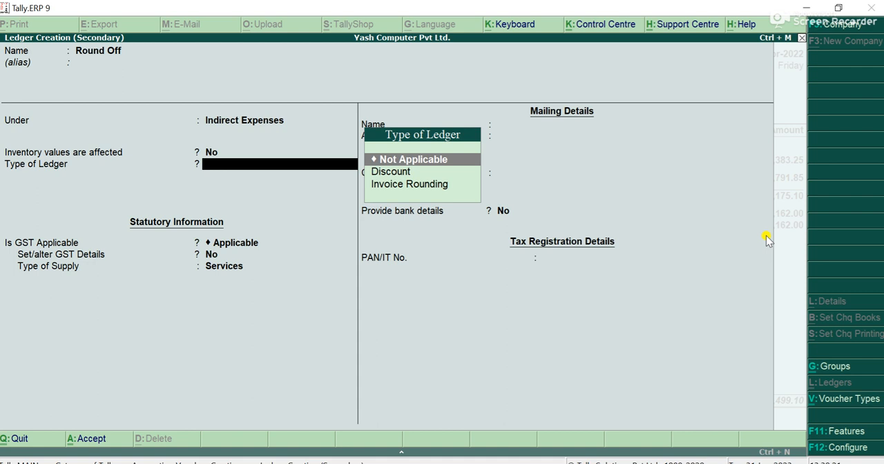
Set the Round Off ledger's type to Invoice Rounding with Normal Rounding and a limit of 1, without bank details, and save it
key("Down")
key("Down")
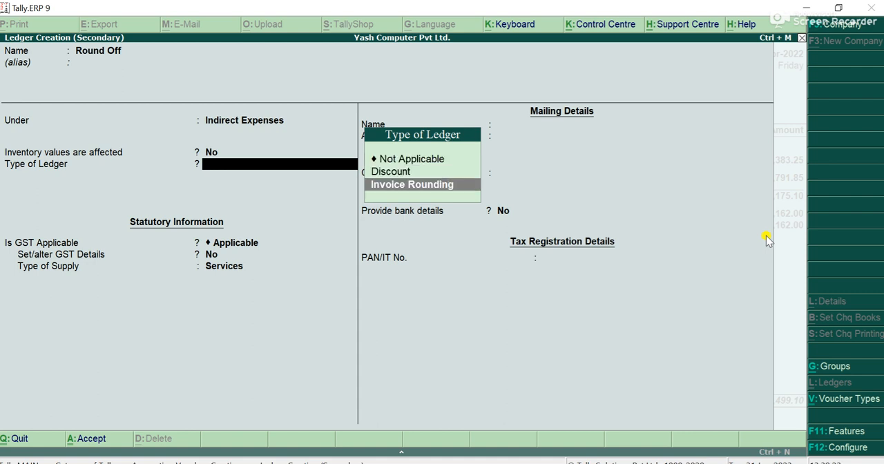
key("Return")
key("Return")
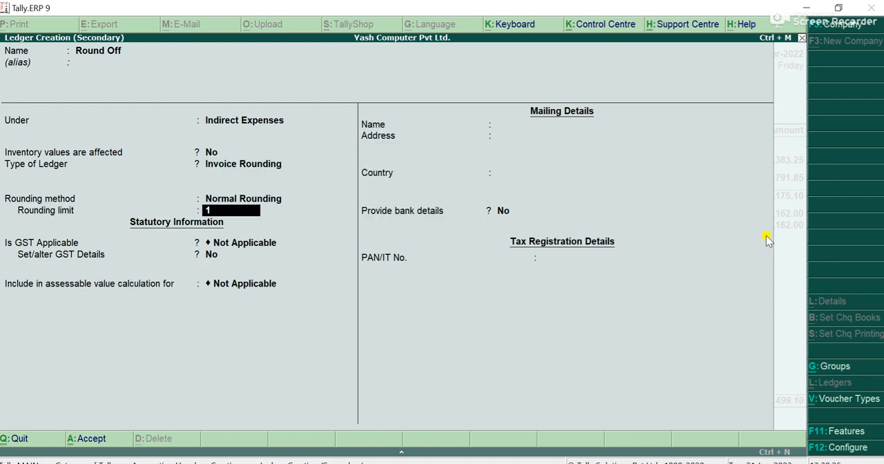
key("Return")
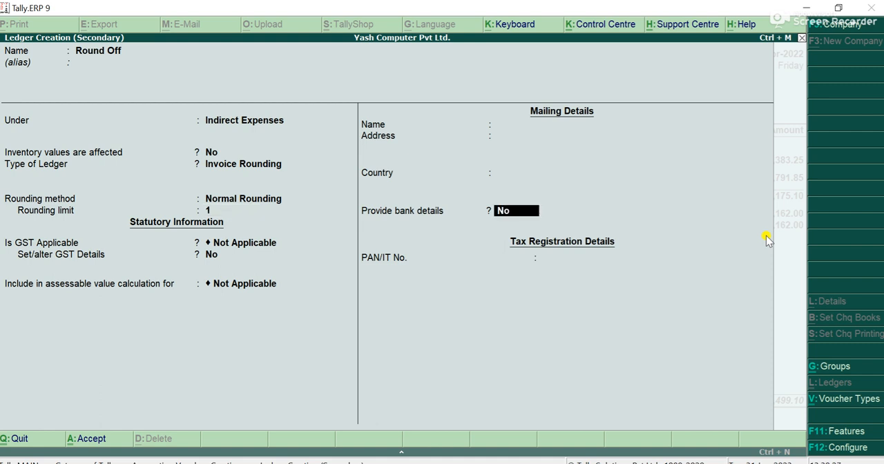
key("Return")
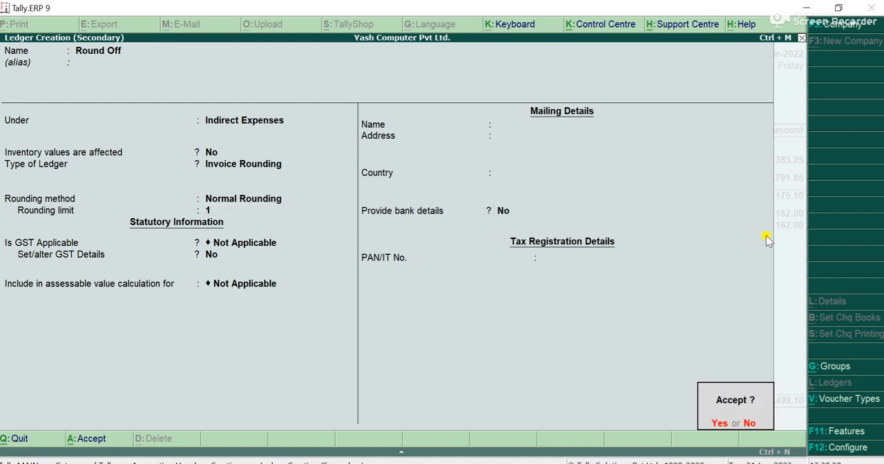
key("Return")
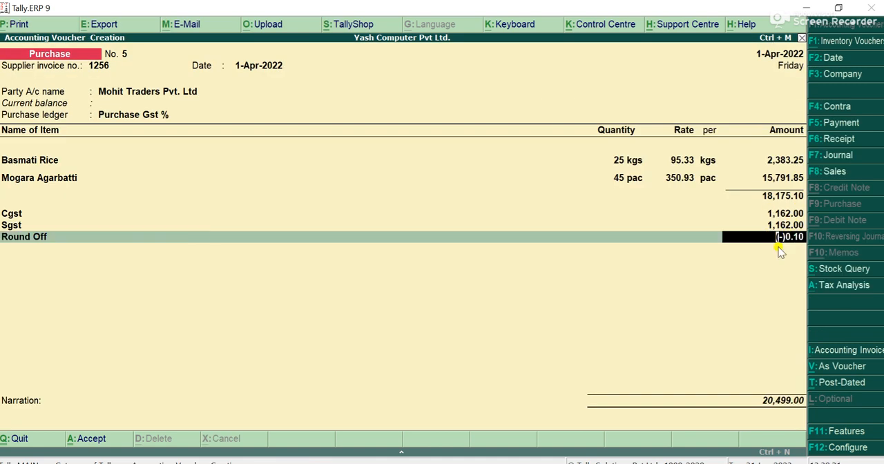